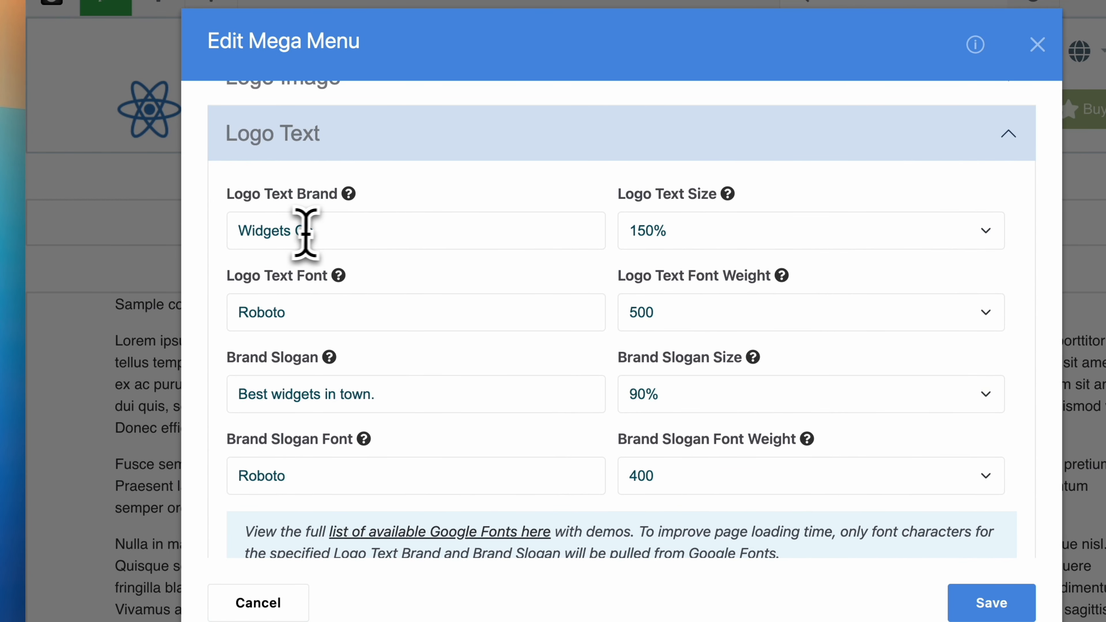
Step: Examine the Mega Menu's Logo Text settings for brand, slogan, fonts, sizes, font weights and logo layout
drag(307, 232, 235, 234)
click(647, 238)
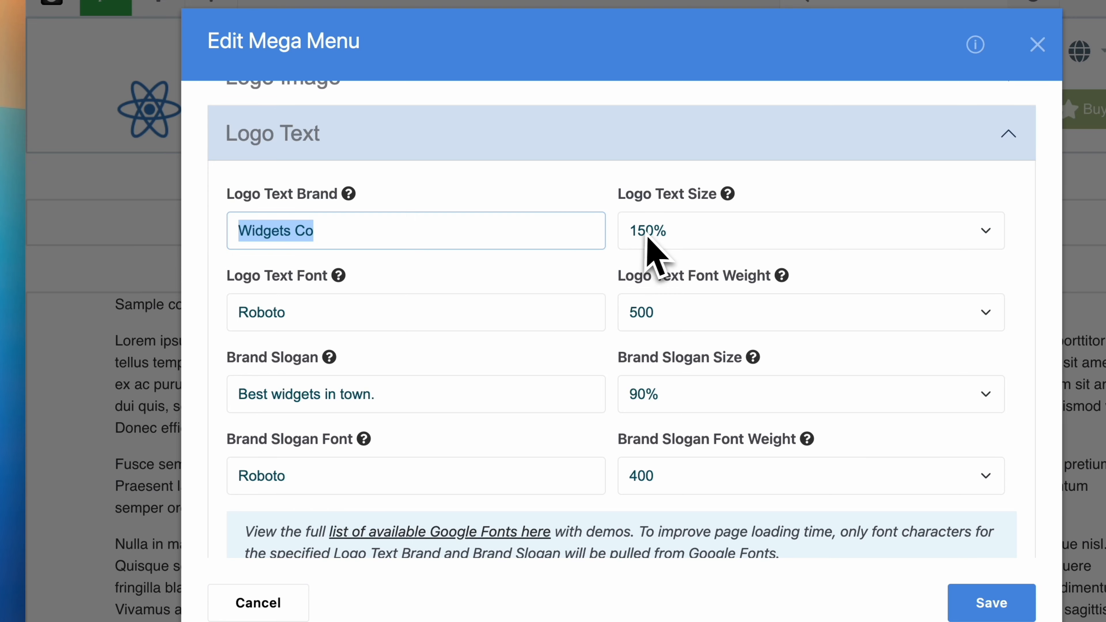
click(601, 234)
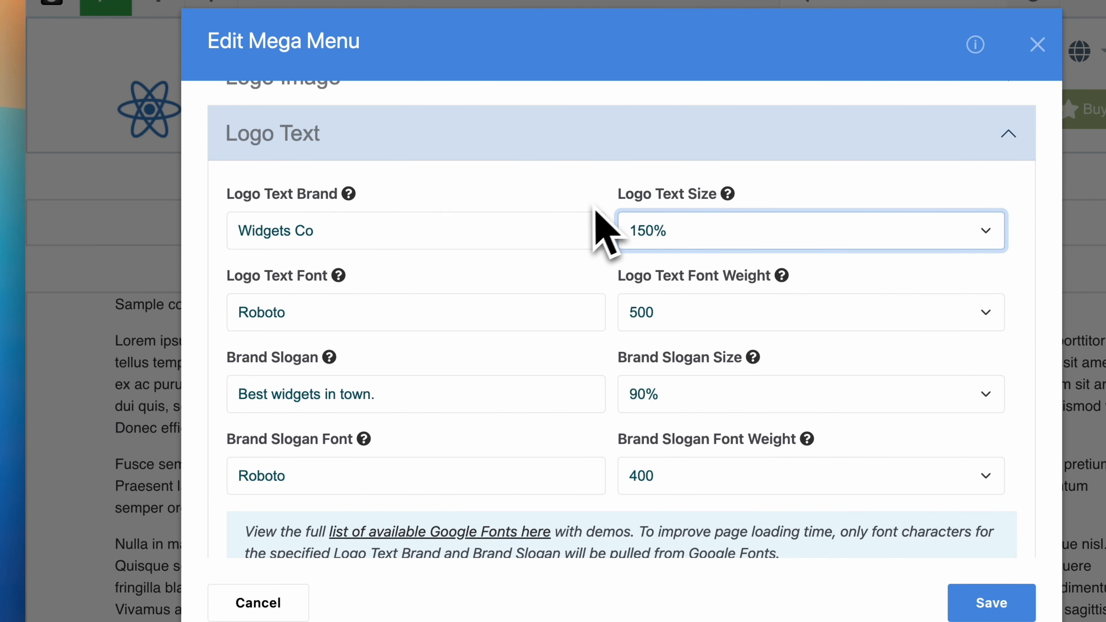
click(291, 315)
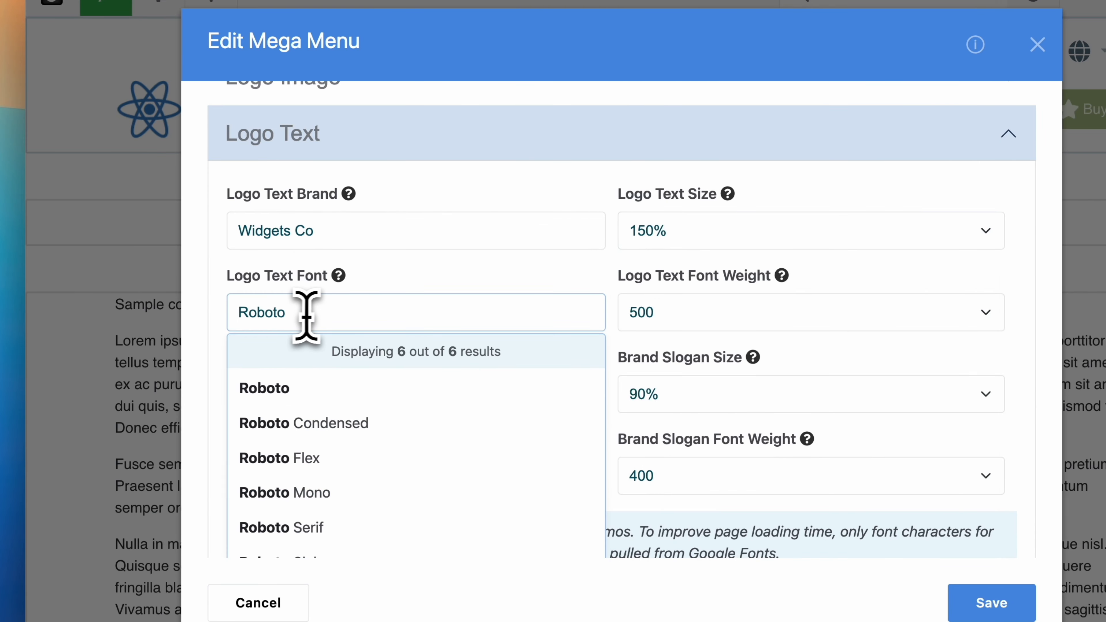
drag(313, 312, 235, 324)
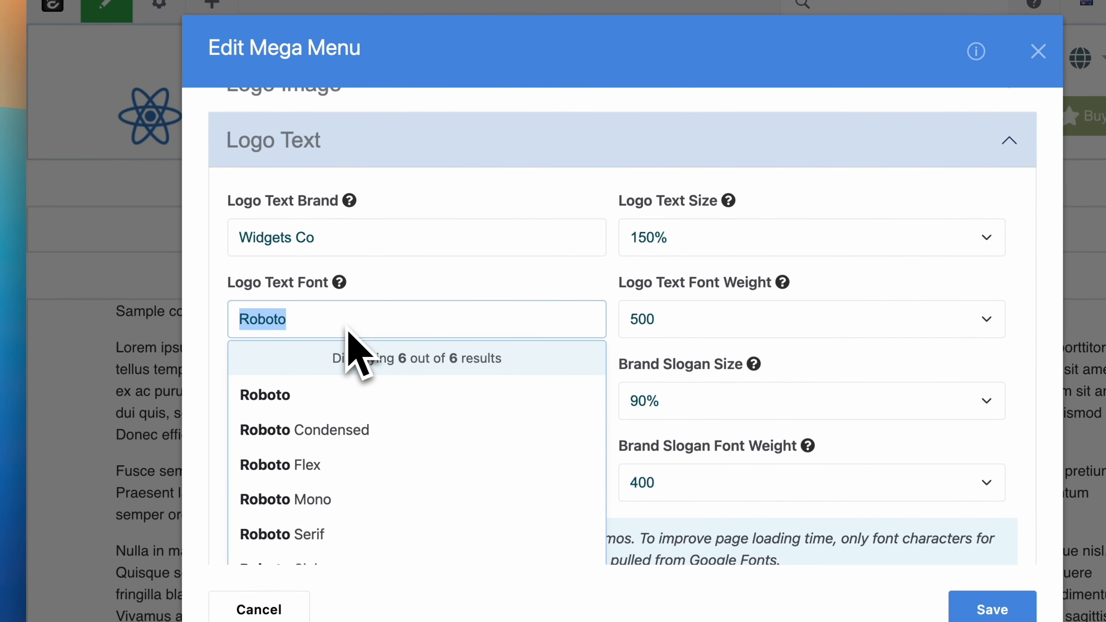
click(413, 285)
click(668, 326)
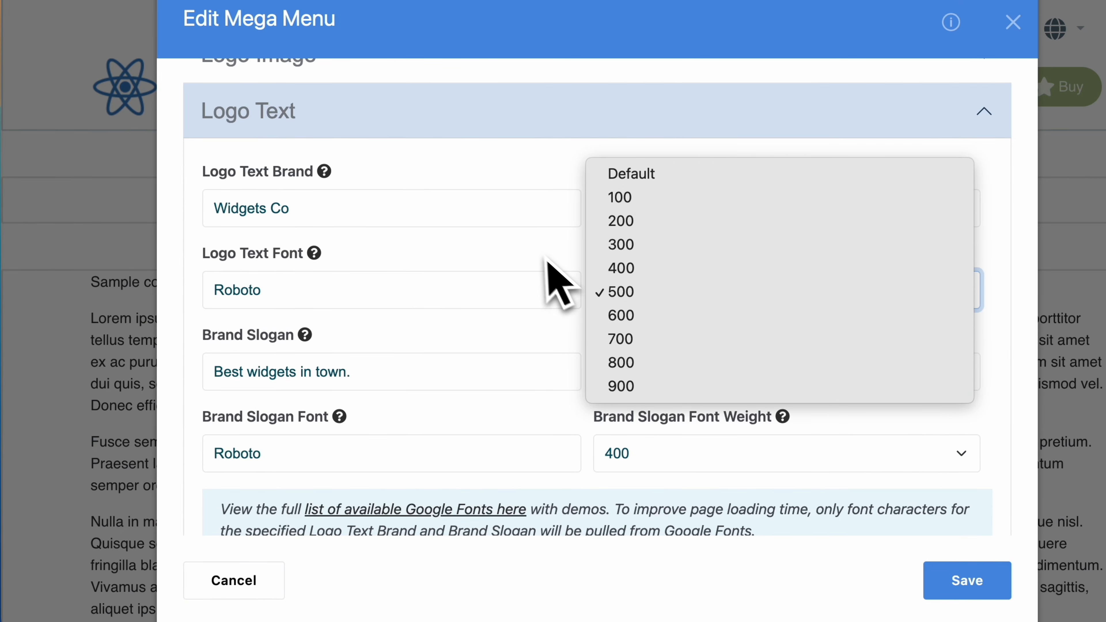
click(528, 263)
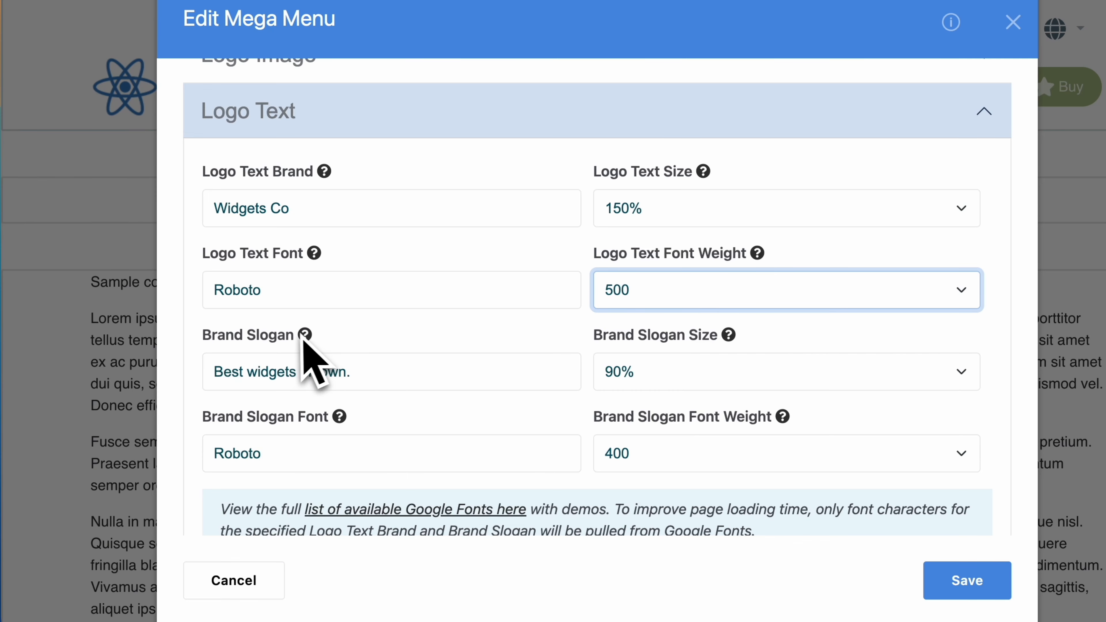
click(266, 374)
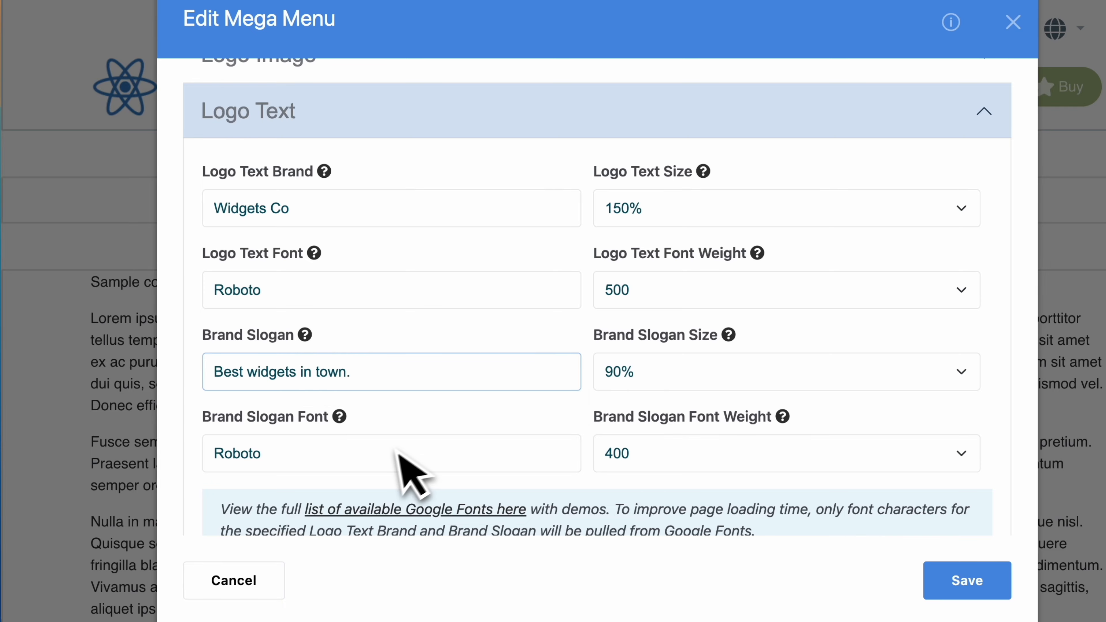
scroll(698, 453, down, 3)
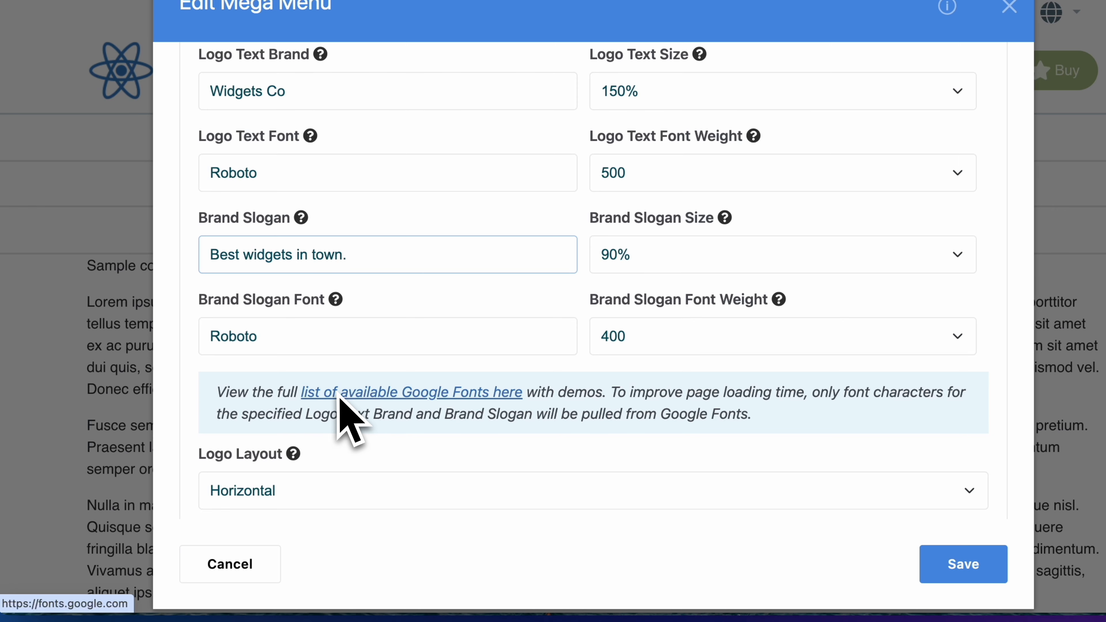
scroll(341, 396, down, 5)
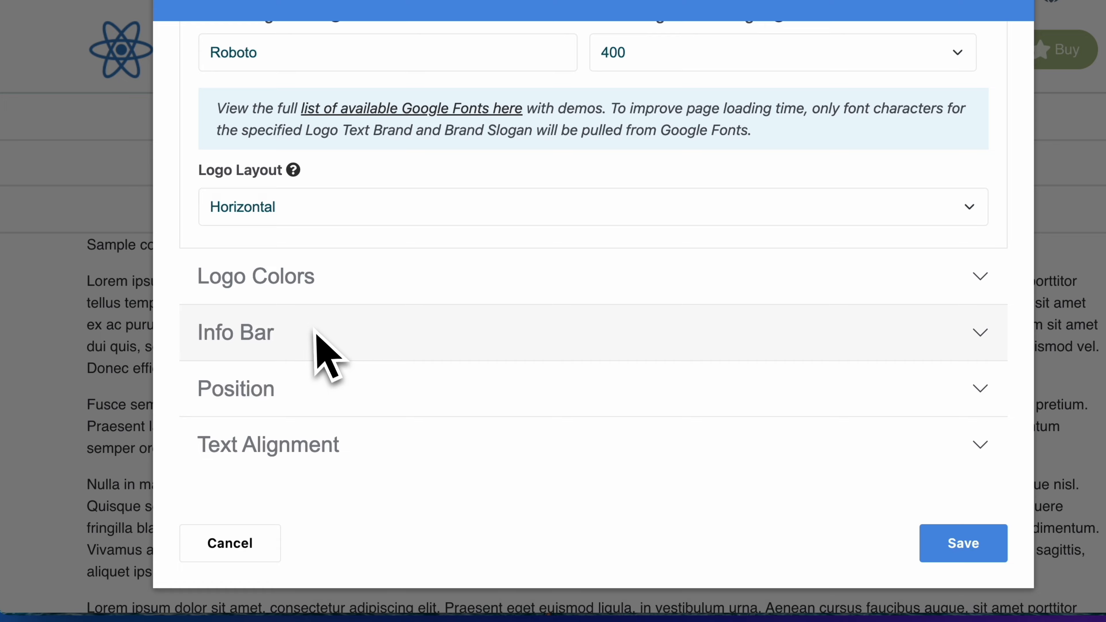
scroll(298, 333, up, 10)
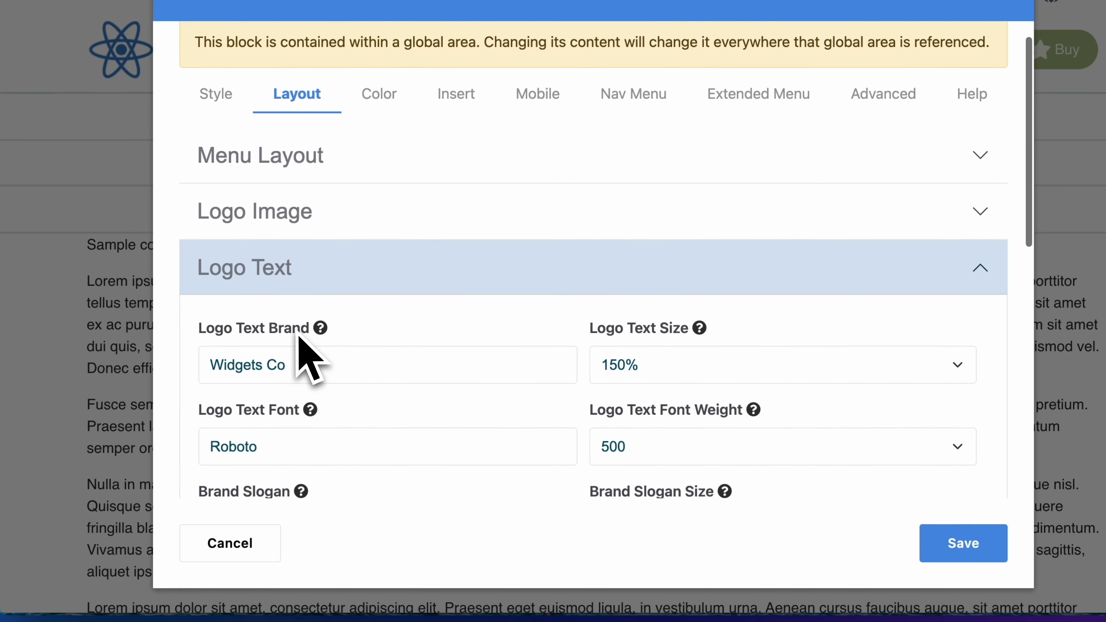
Step: Examine the Info Bar settings, including the choices for placement, stack content, horizontal alignment and text size
scroll(297, 333, down, 10)
click(297, 333)
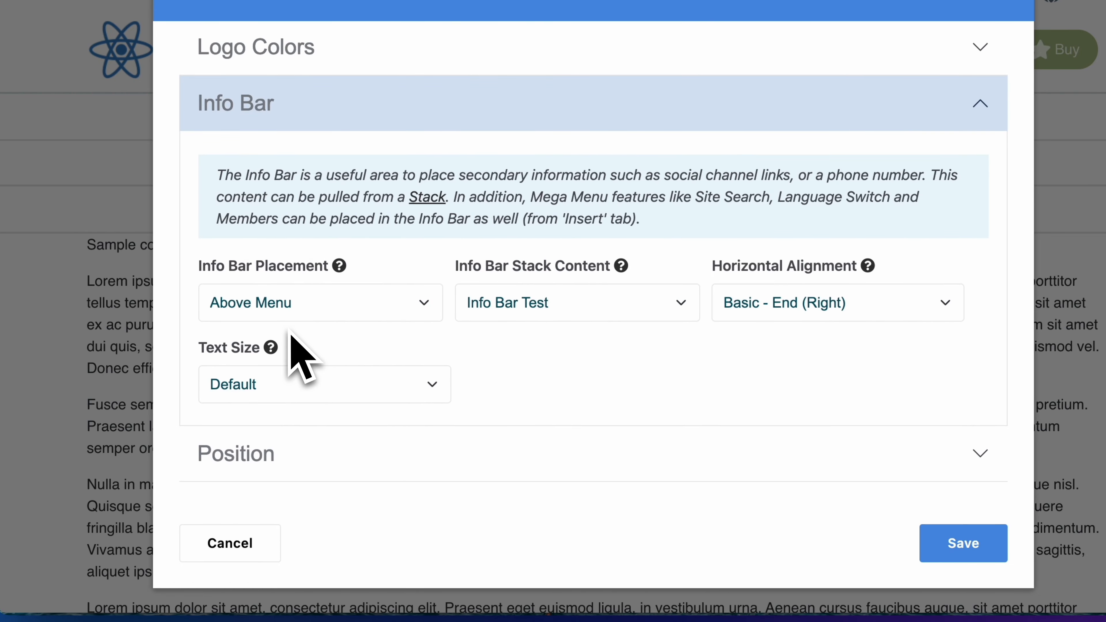
click(327, 302)
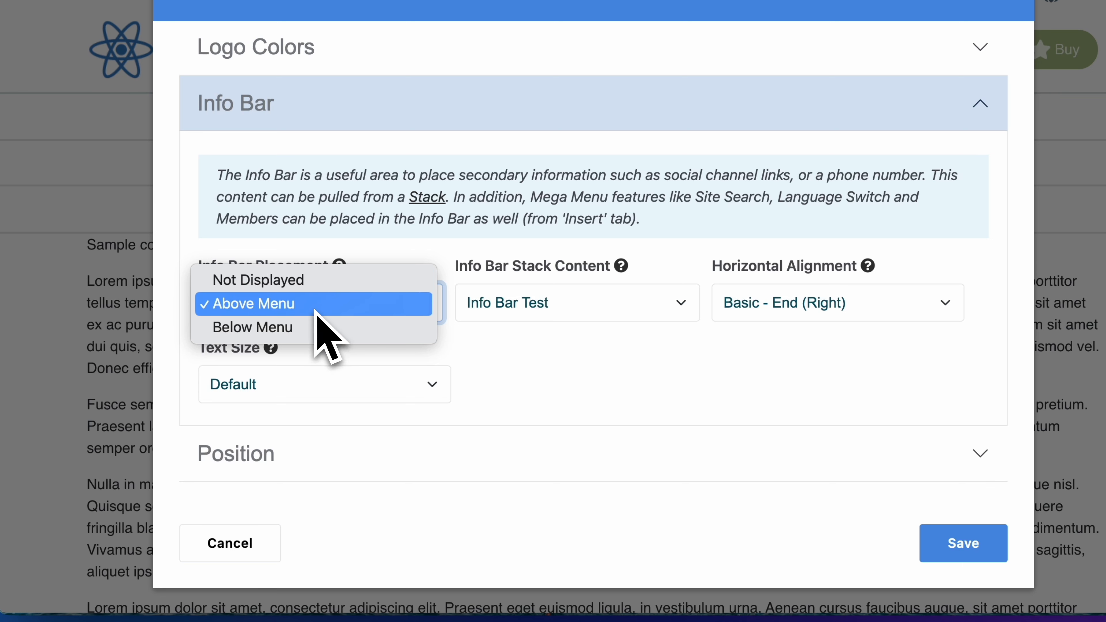
click(552, 369)
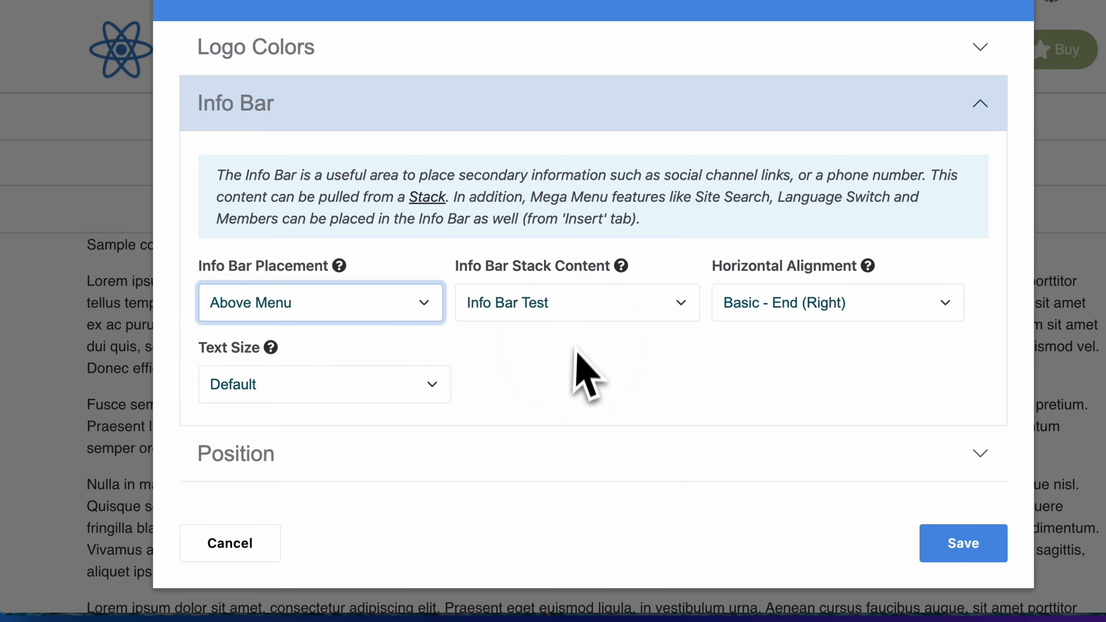
click(580, 316)
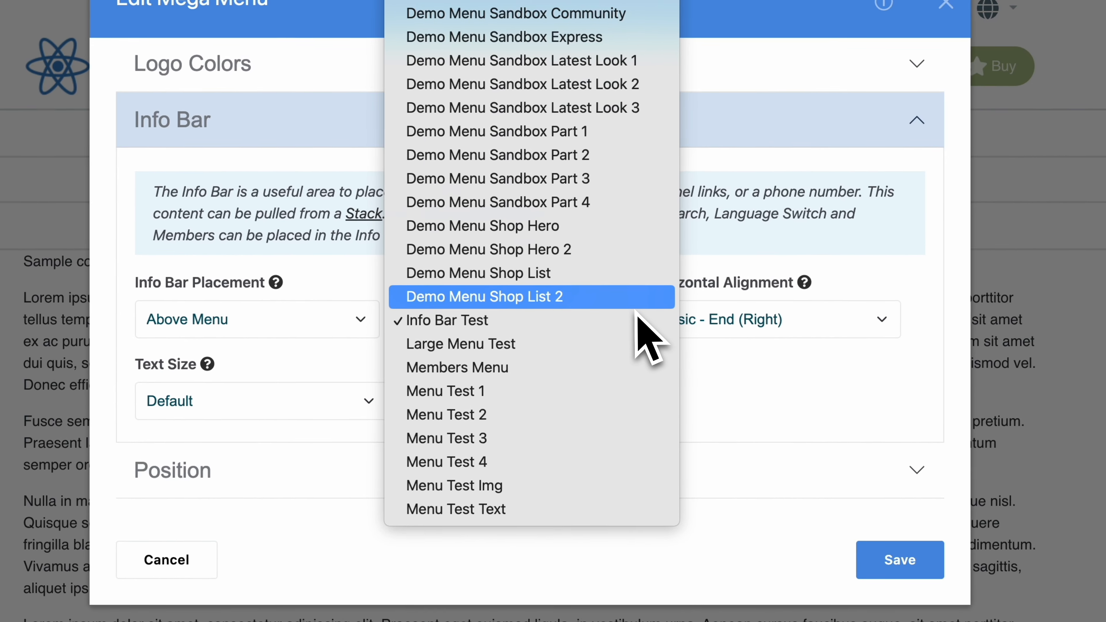
click(695, 360)
scroll(695, 359, down, 1)
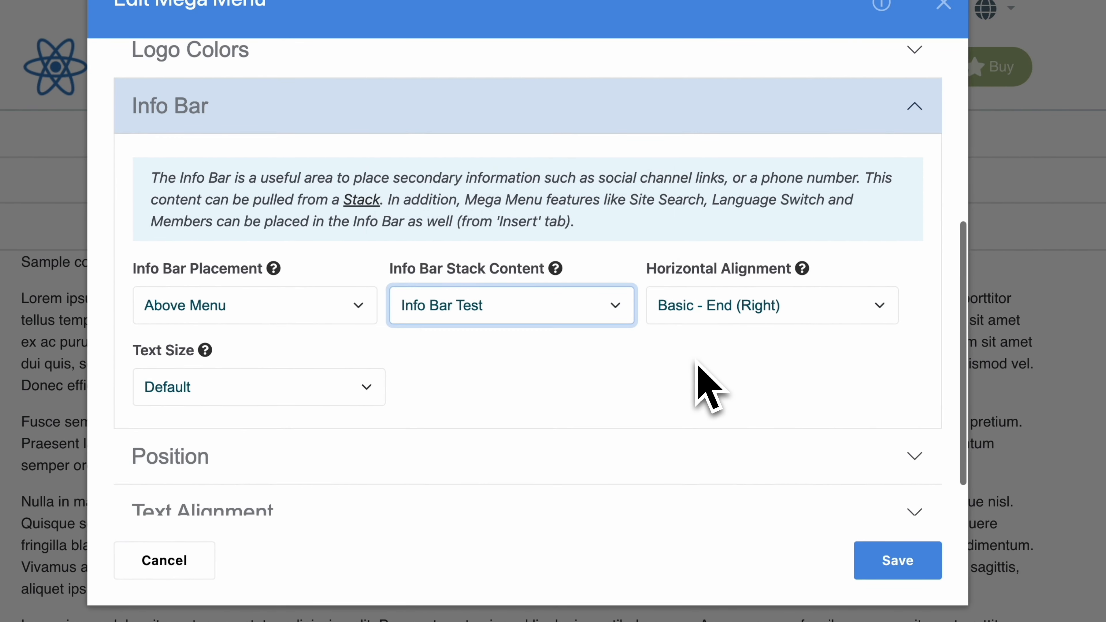
click(755, 305)
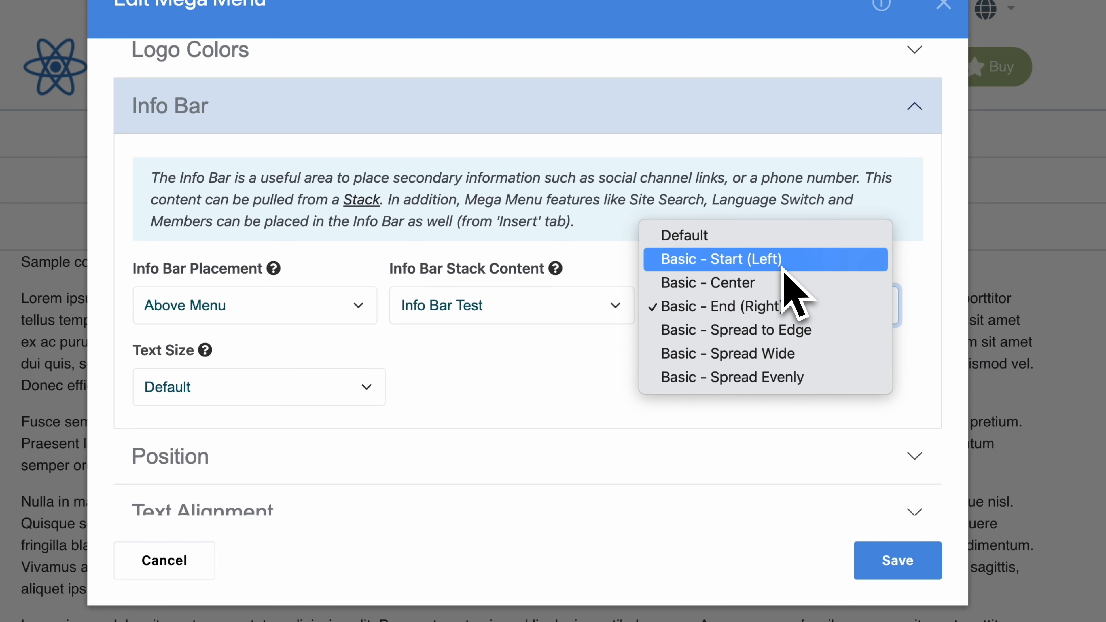
click(570, 374)
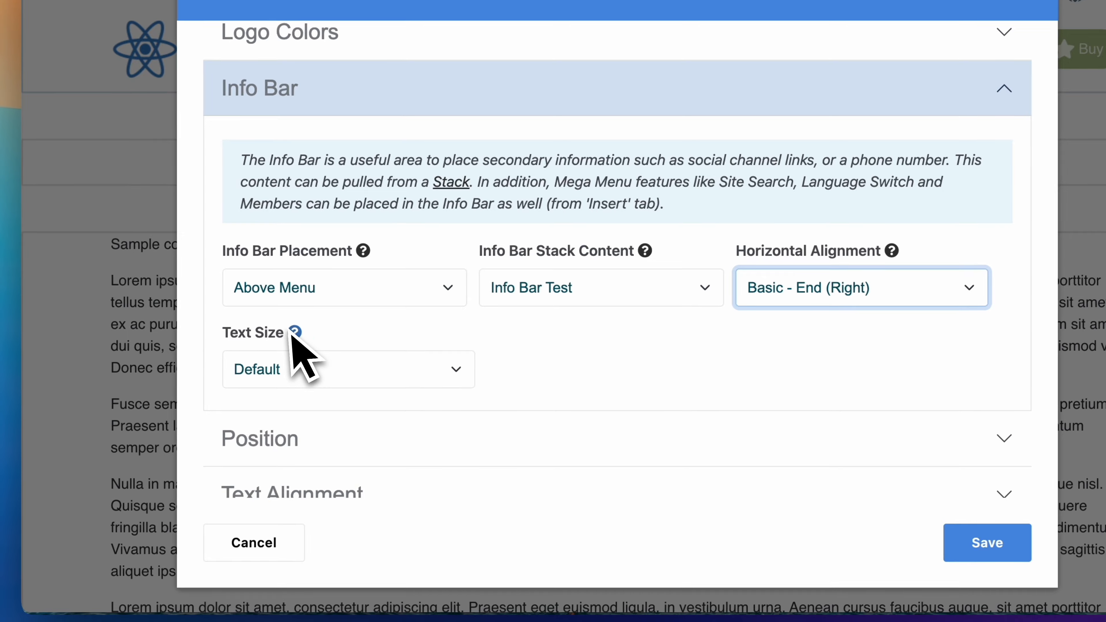
click(355, 378)
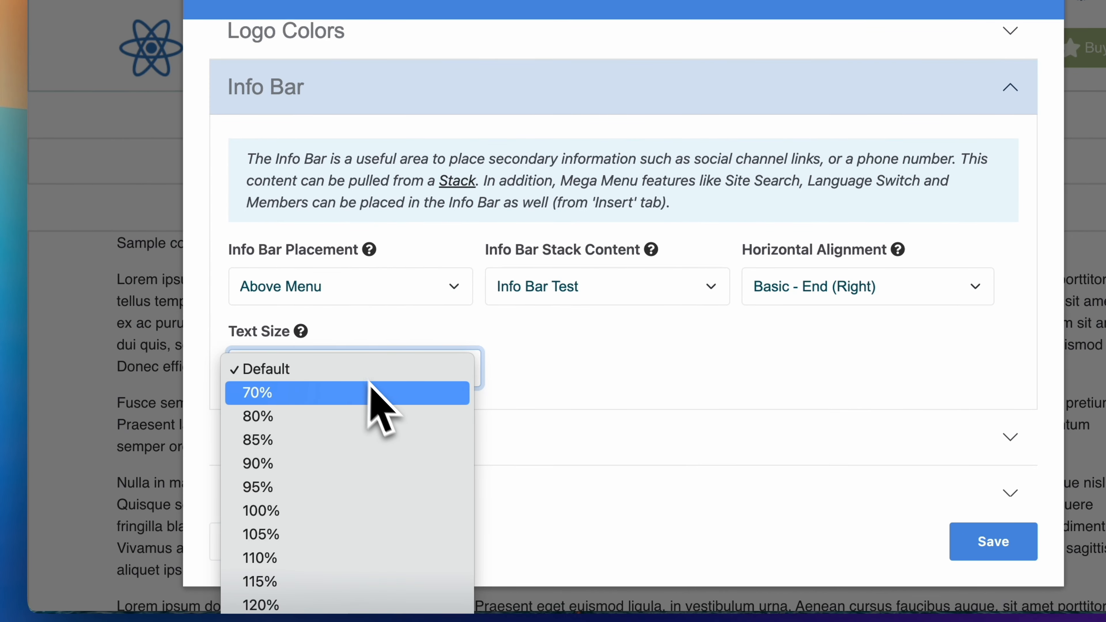
click(498, 365)
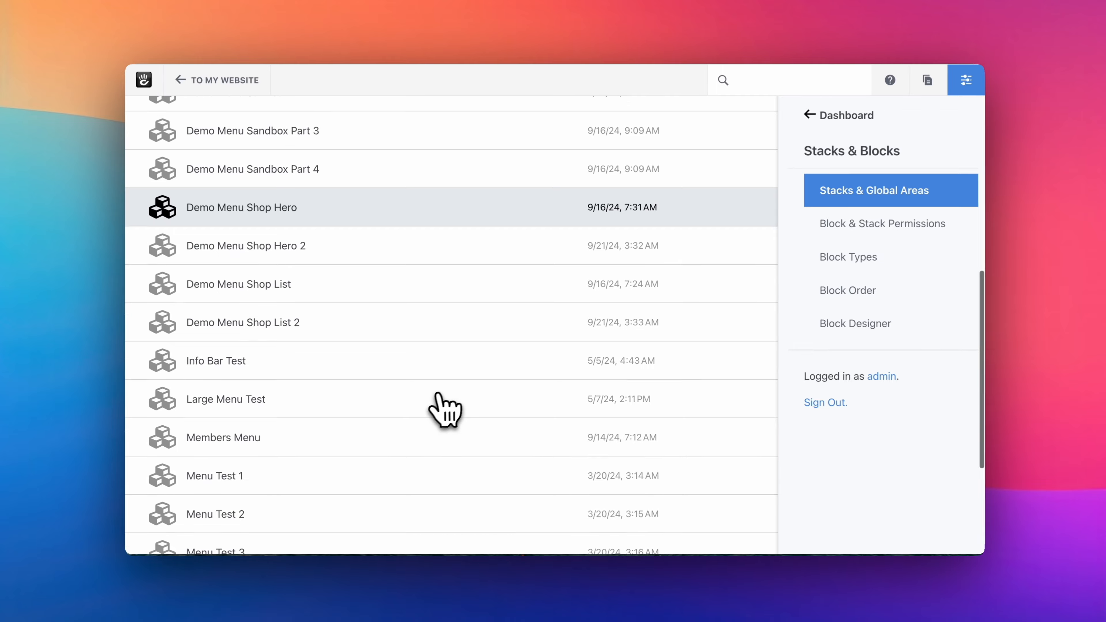
Step: Open the Info Bar Test stack in Stacks & Global Areas and inspect its Social Links block without changing it
scroll(436, 405, down, 1)
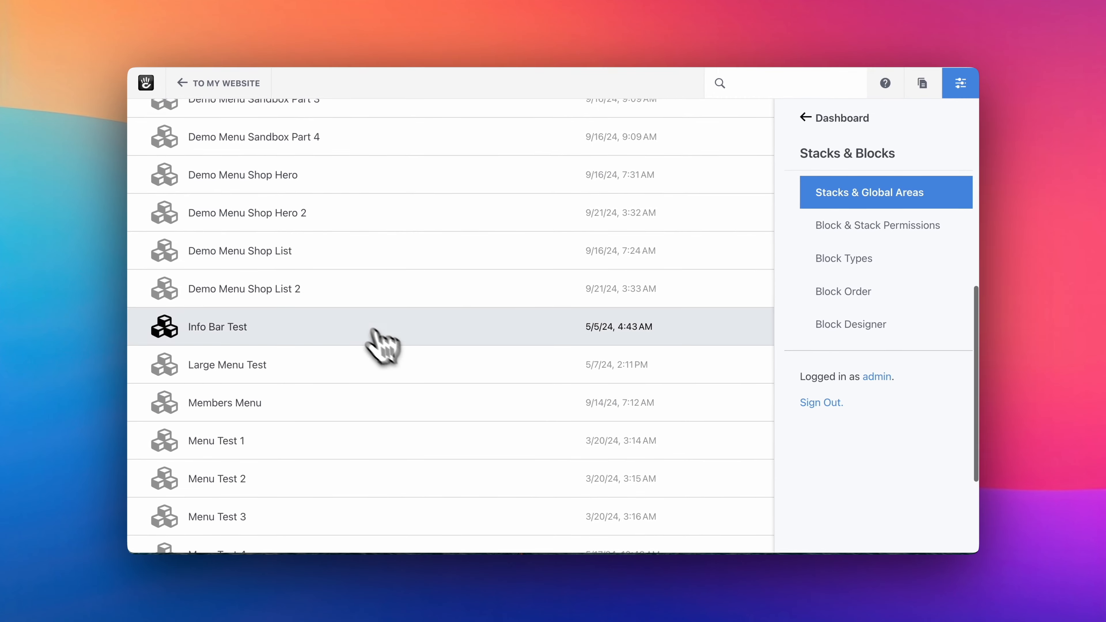
click(336, 325)
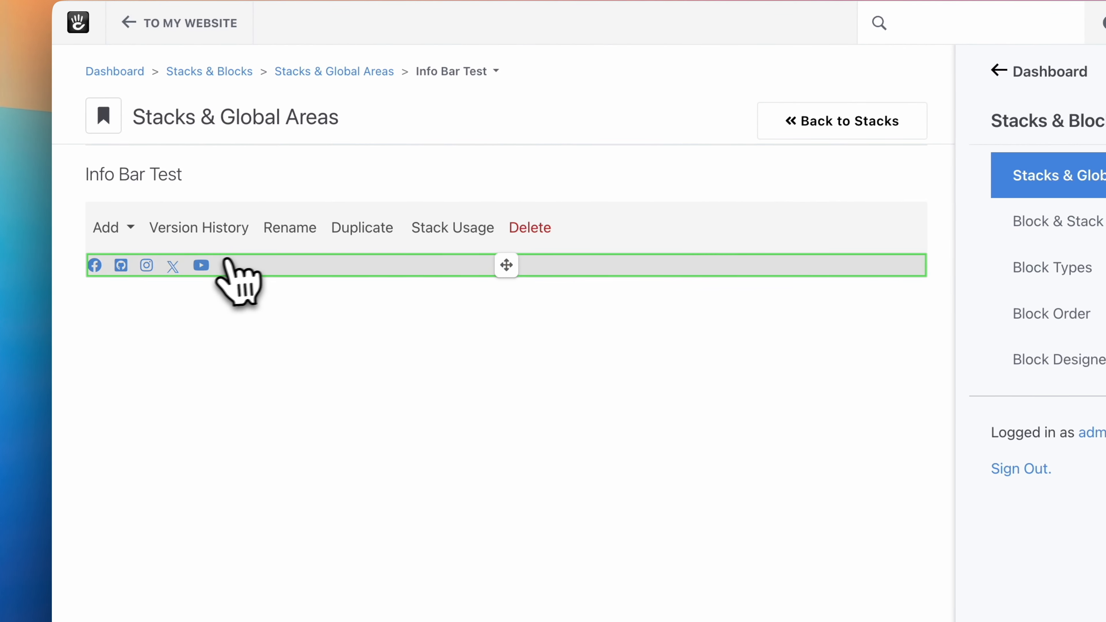
click(258, 264)
click(264, 287)
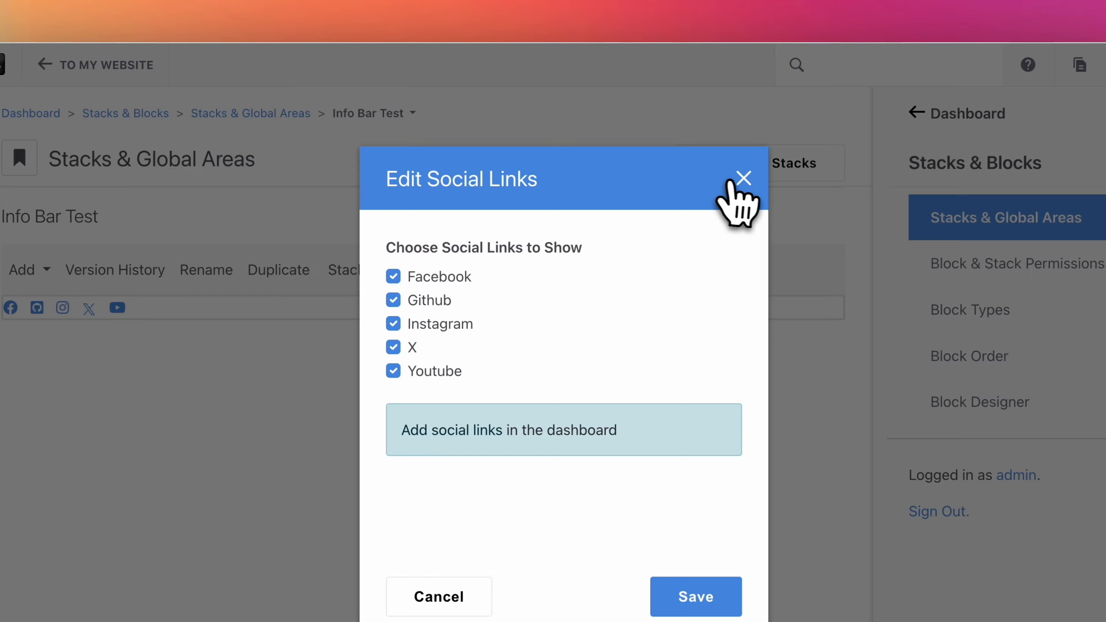
click(743, 178)
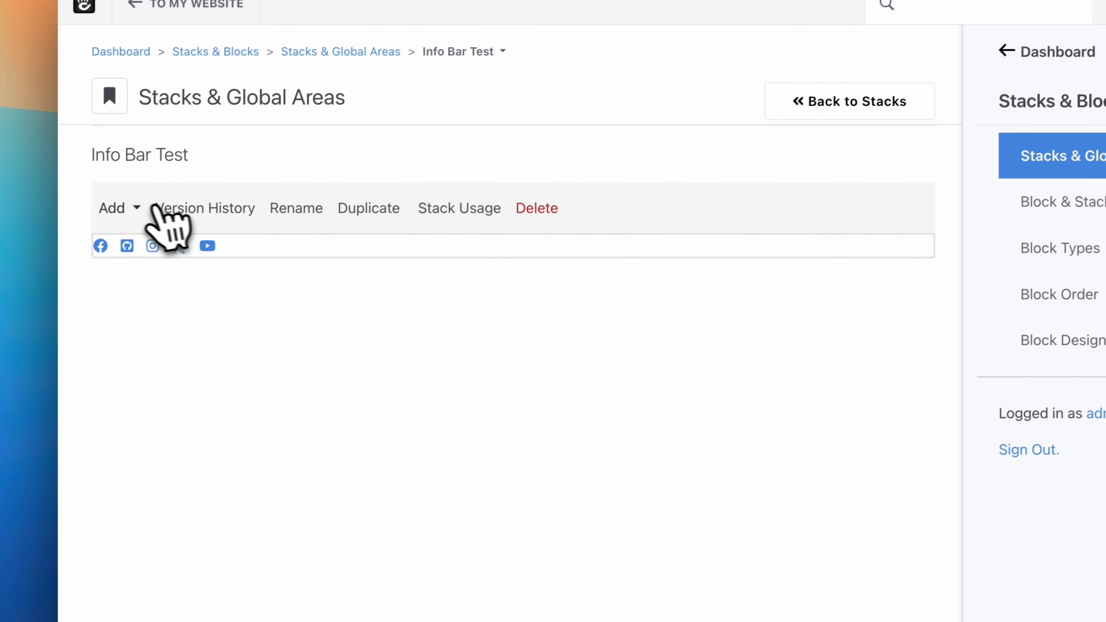
Step: Look through the block types that can be added to the Info Bar Test stack
click(151, 206)
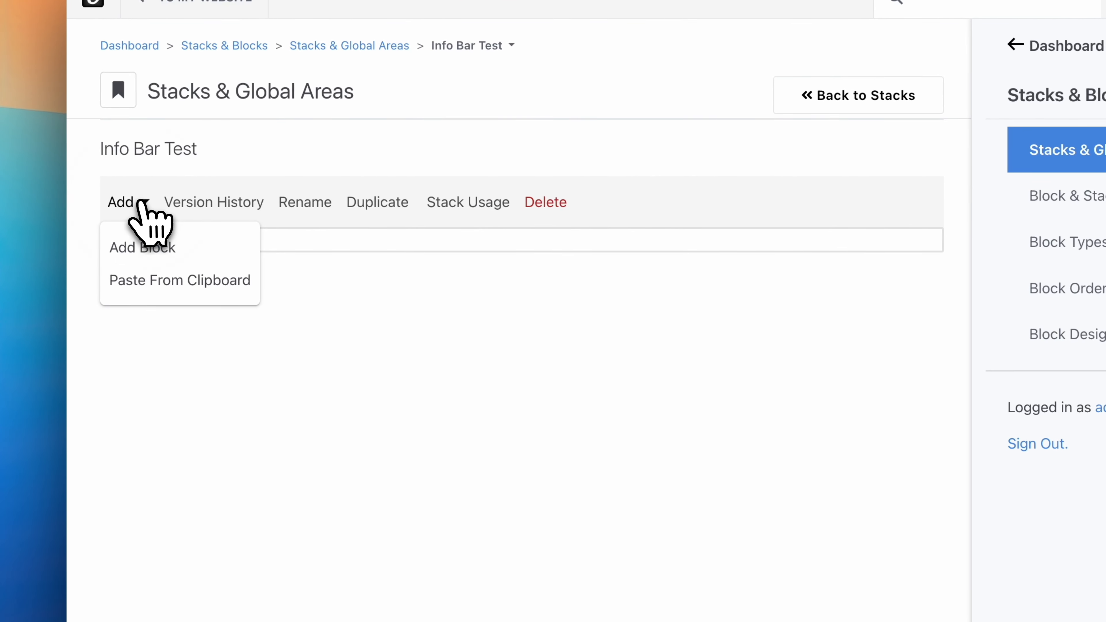
click(144, 246)
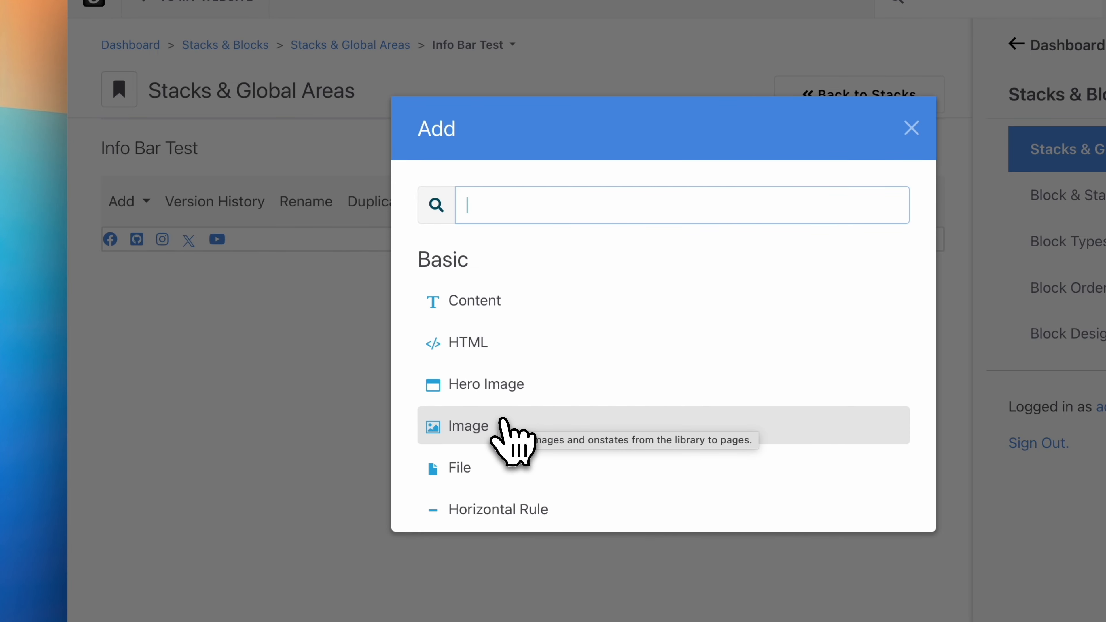
click(911, 128)
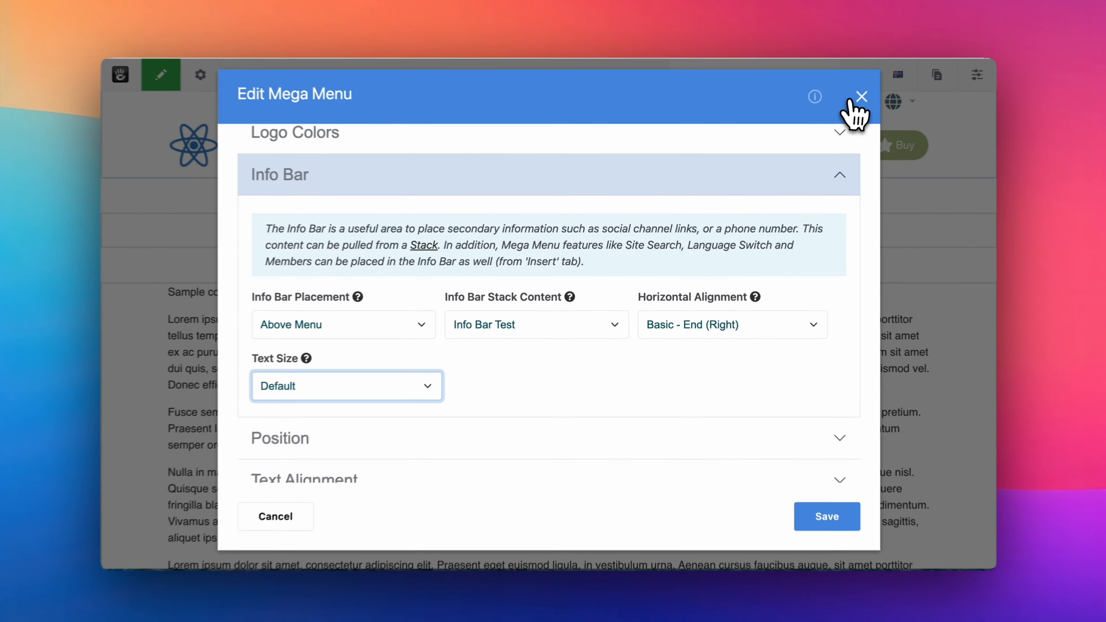
Step: Close and reopen the Mega Menu block's settings, and display the Insert options for simple menu items
click(852, 100)
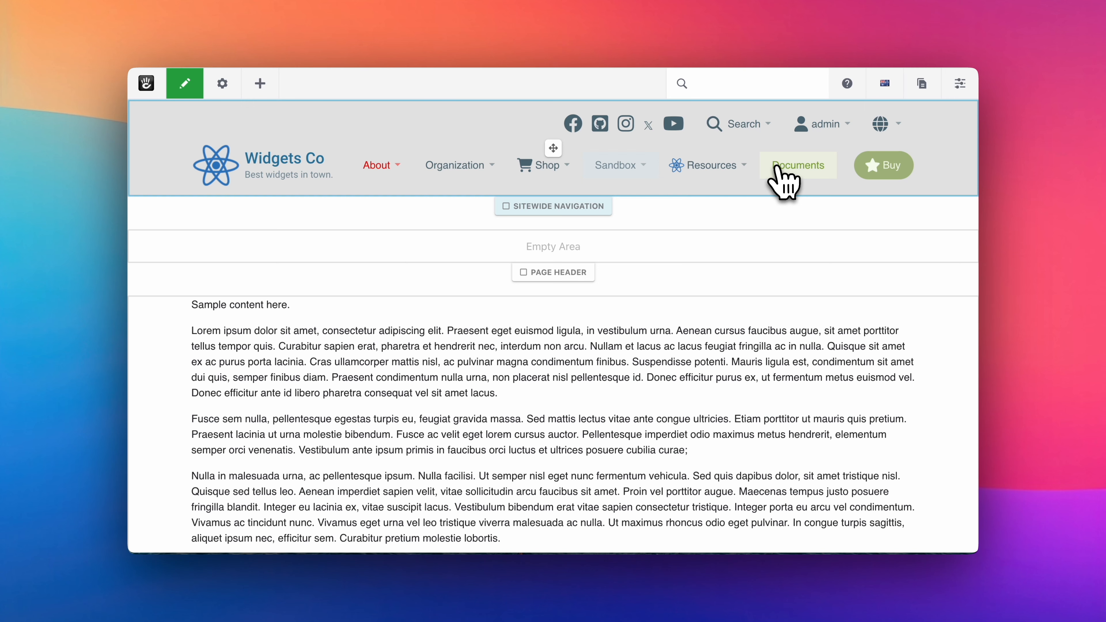
click(460, 167)
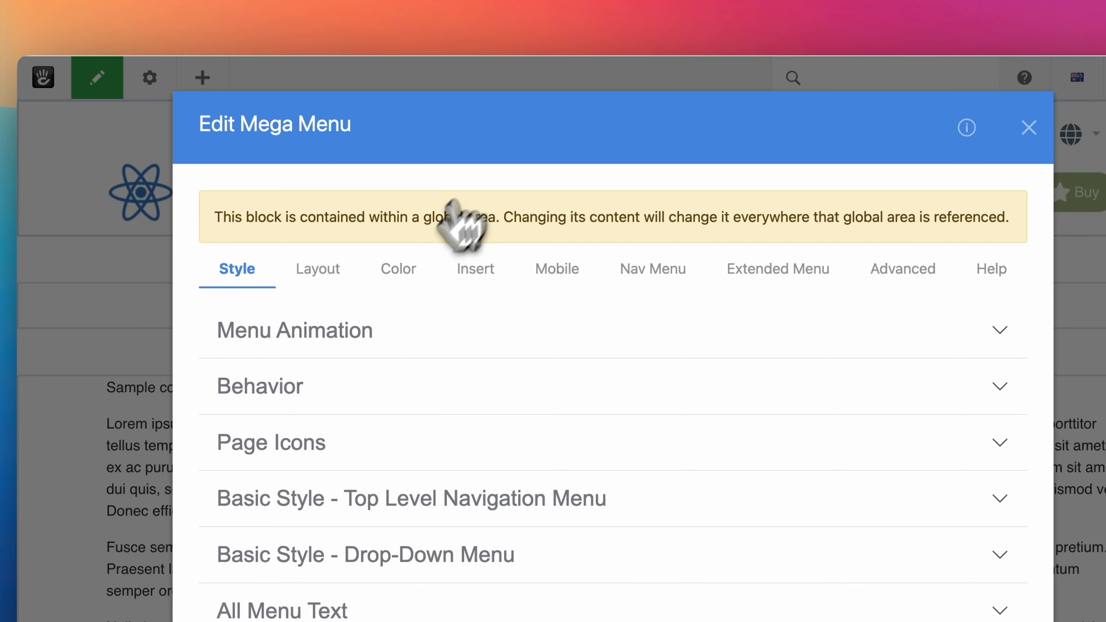
click(474, 272)
scroll(479, 281, down, 2)
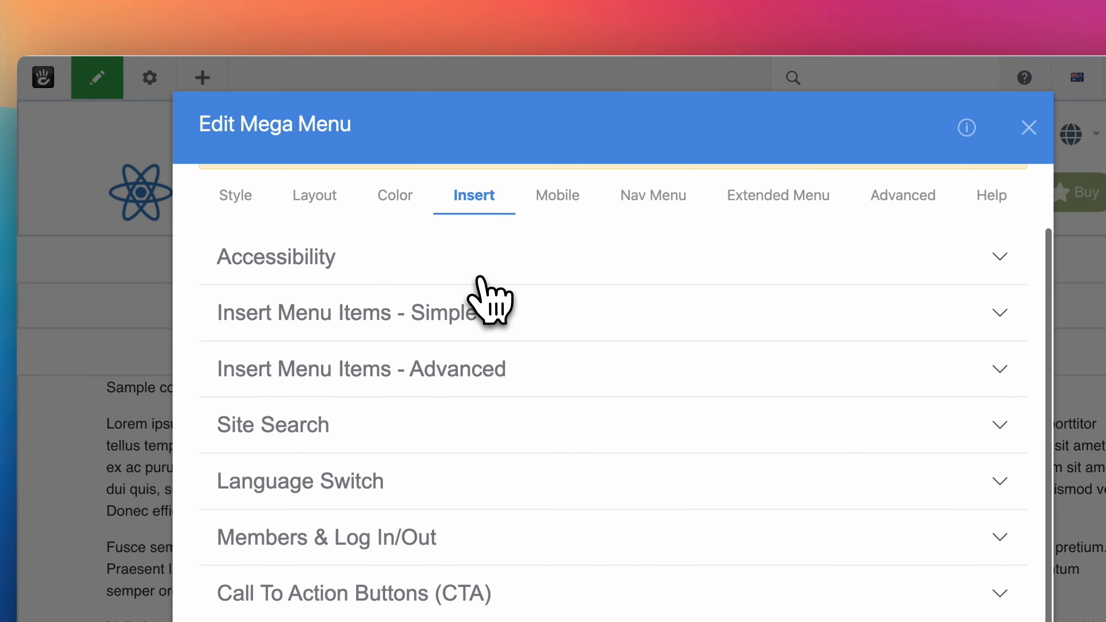
click(403, 318)
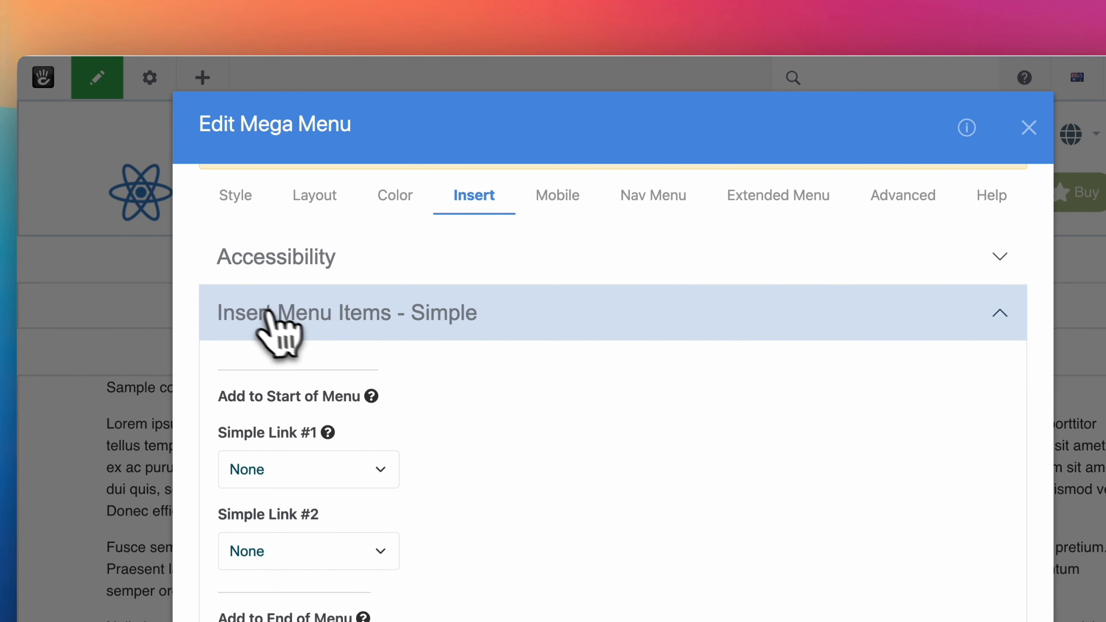
scroll(467, 327, down, 3)
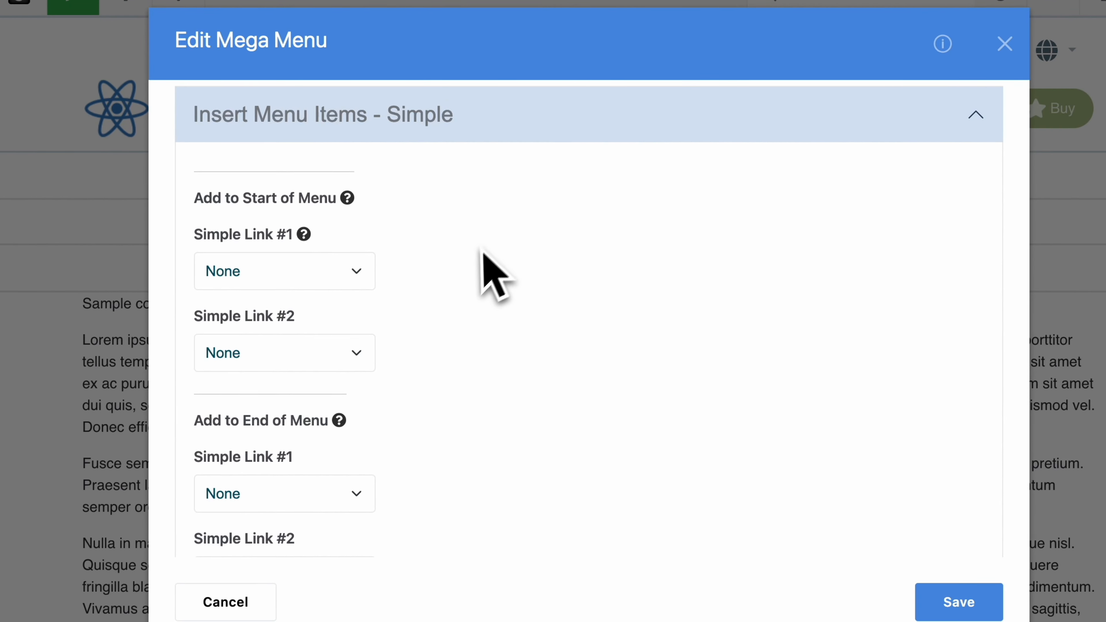
Step: Set Simple Link #1 at the start of the menu to type Page and link it to Resource One
click(326, 277)
click(312, 298)
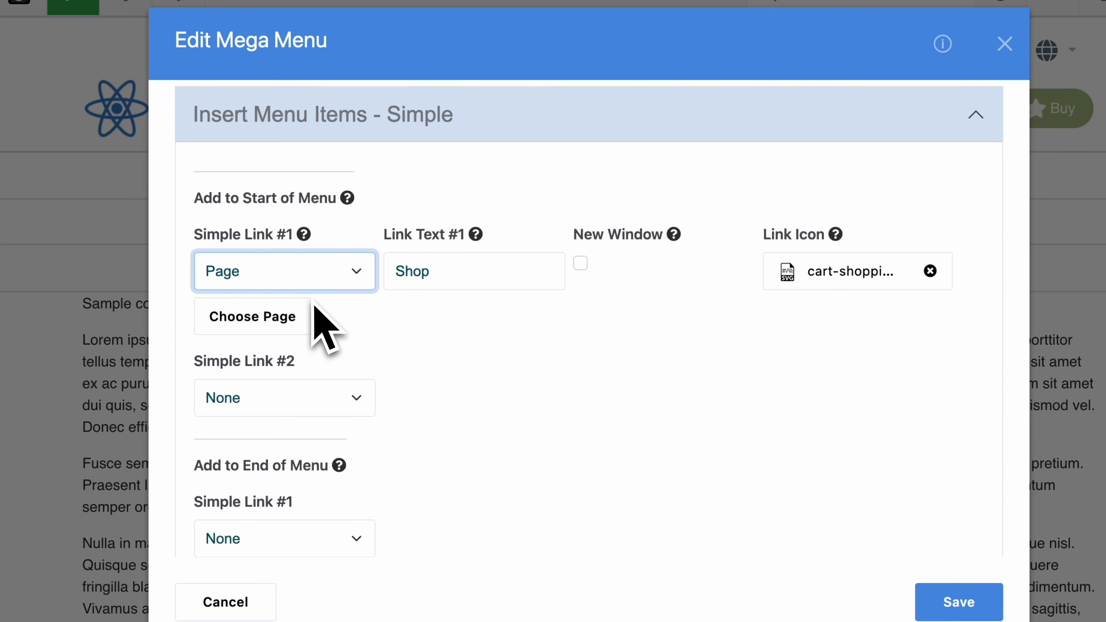
click(300, 323)
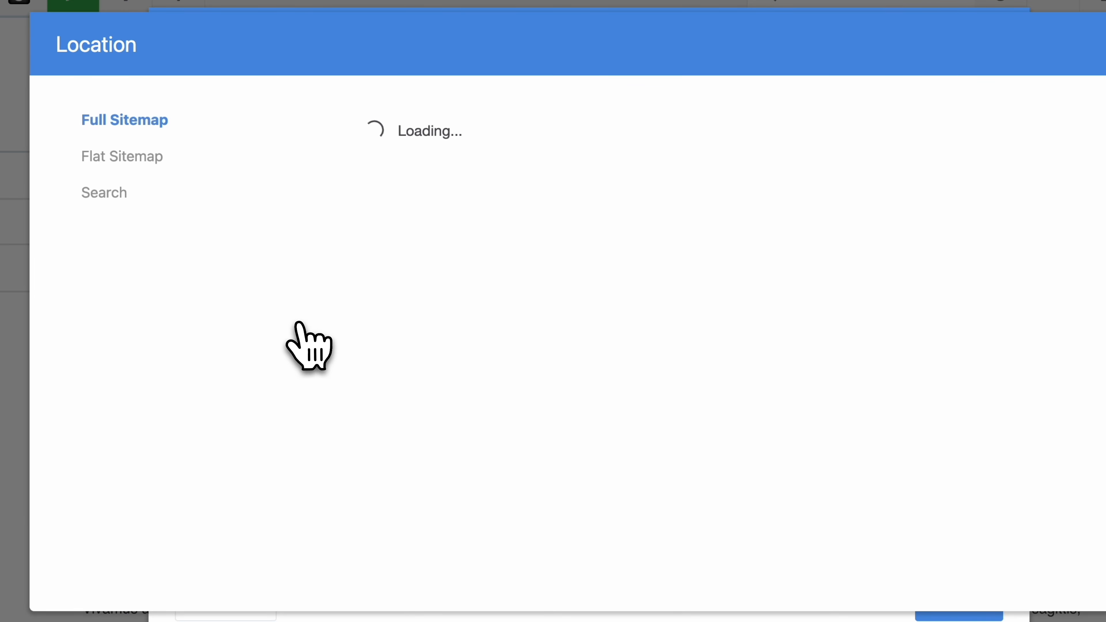
scroll(464, 424, down, 6)
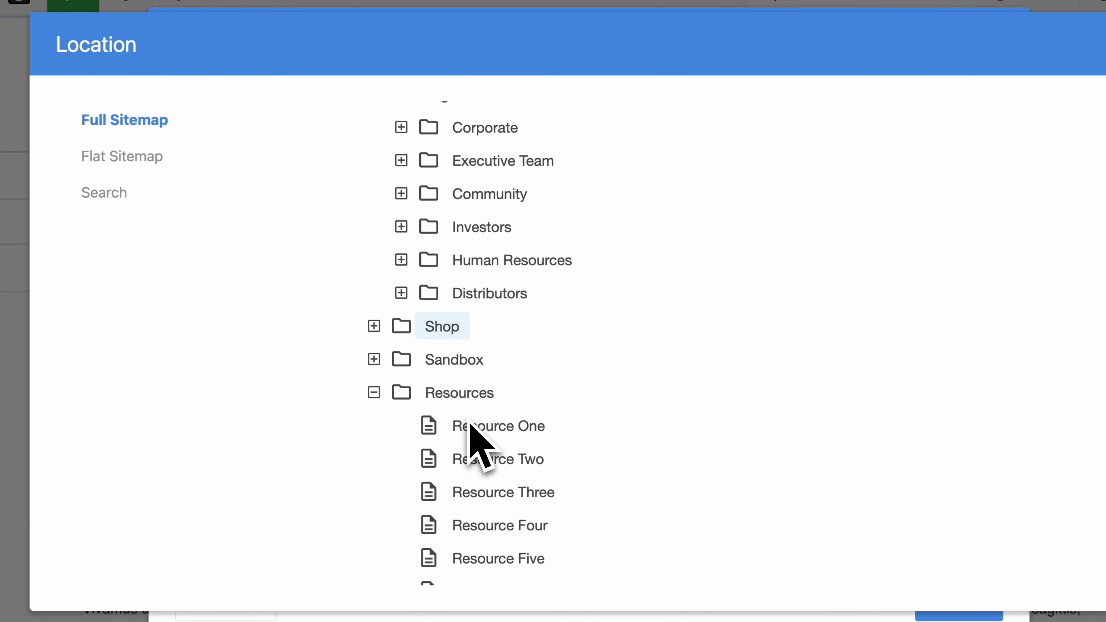
click(489, 368)
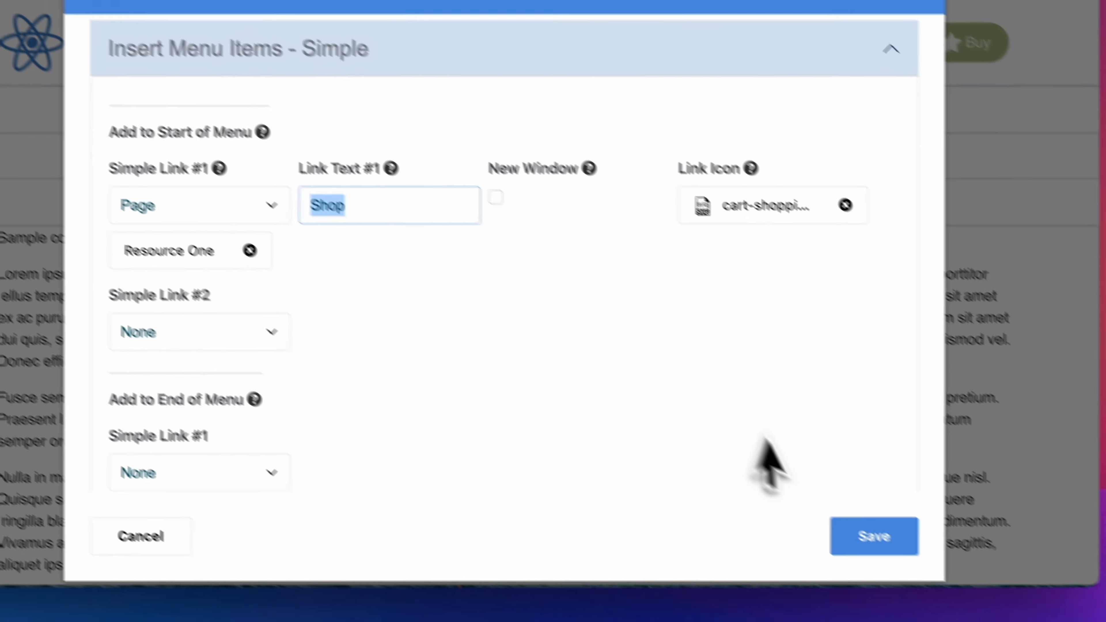
Step: Save the Mega Menu block with its new start link and reopen its settings at the simple menu item options
click(940, 580)
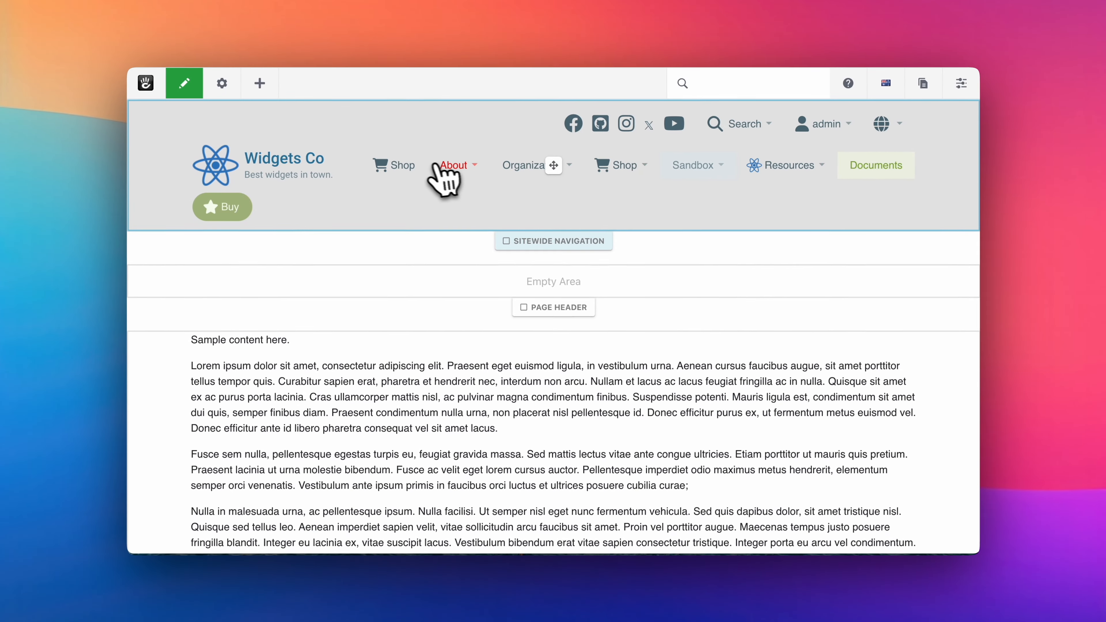
click(408, 174)
click(409, 192)
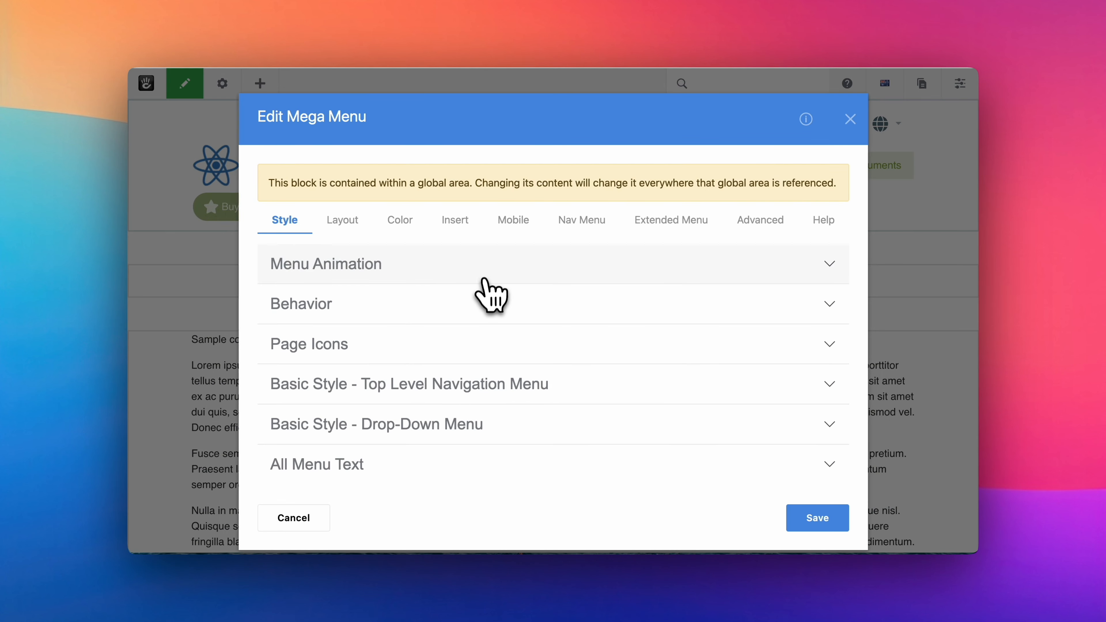
click(448, 226)
click(415, 305)
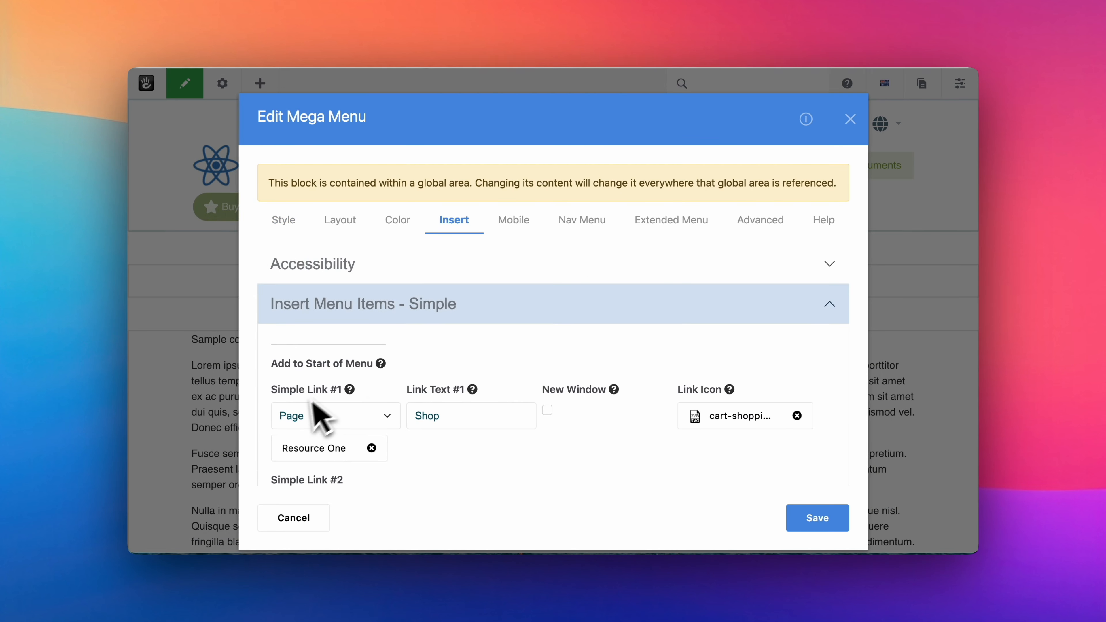
Step: Remove Simple Link #1 from the start of the menu by setting its type to None
scroll(314, 392, down, 3)
click(324, 344)
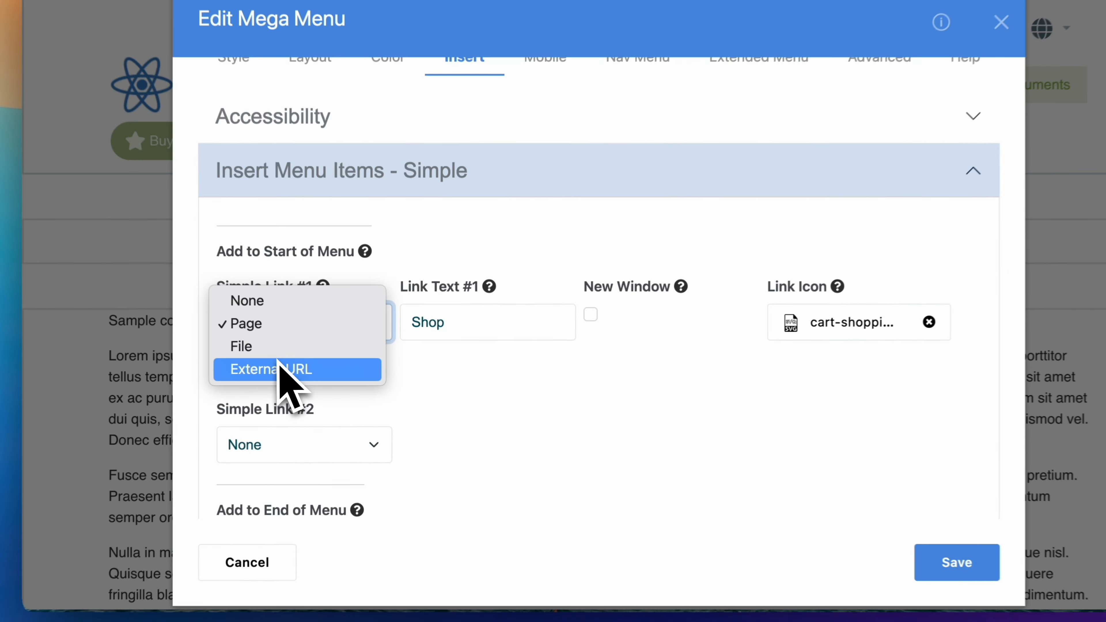
click(388, 390)
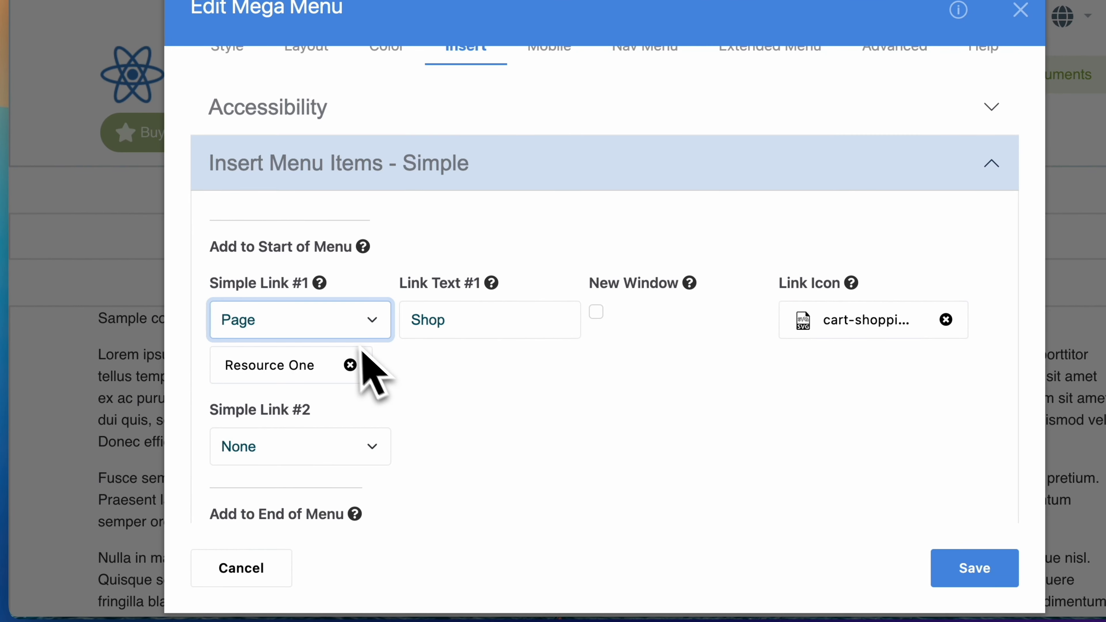
click(341, 329)
click(337, 298)
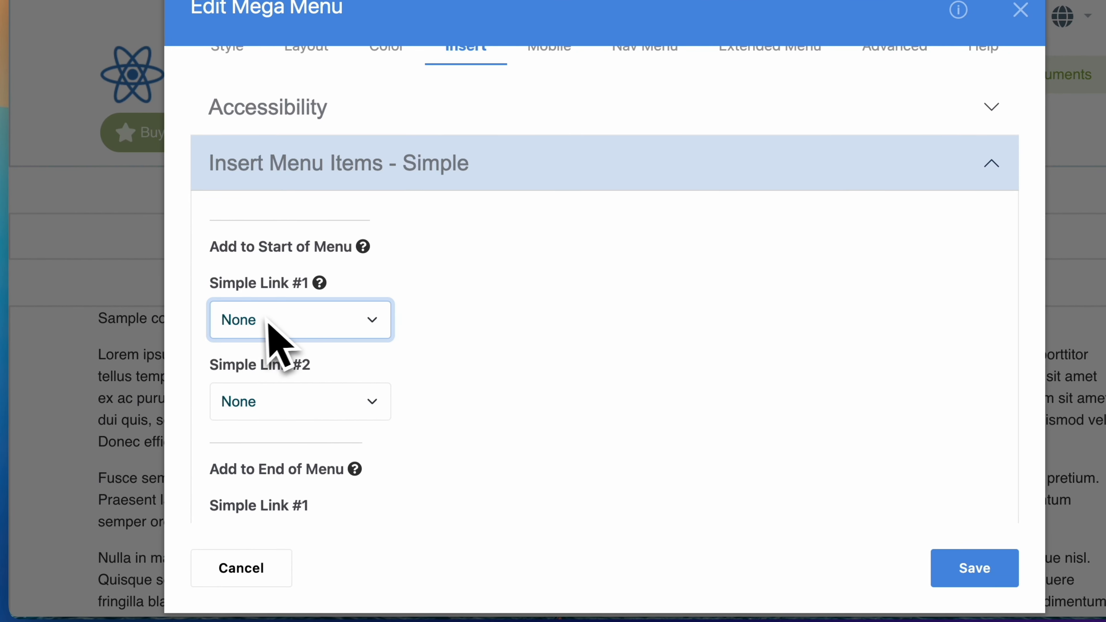
click(427, 376)
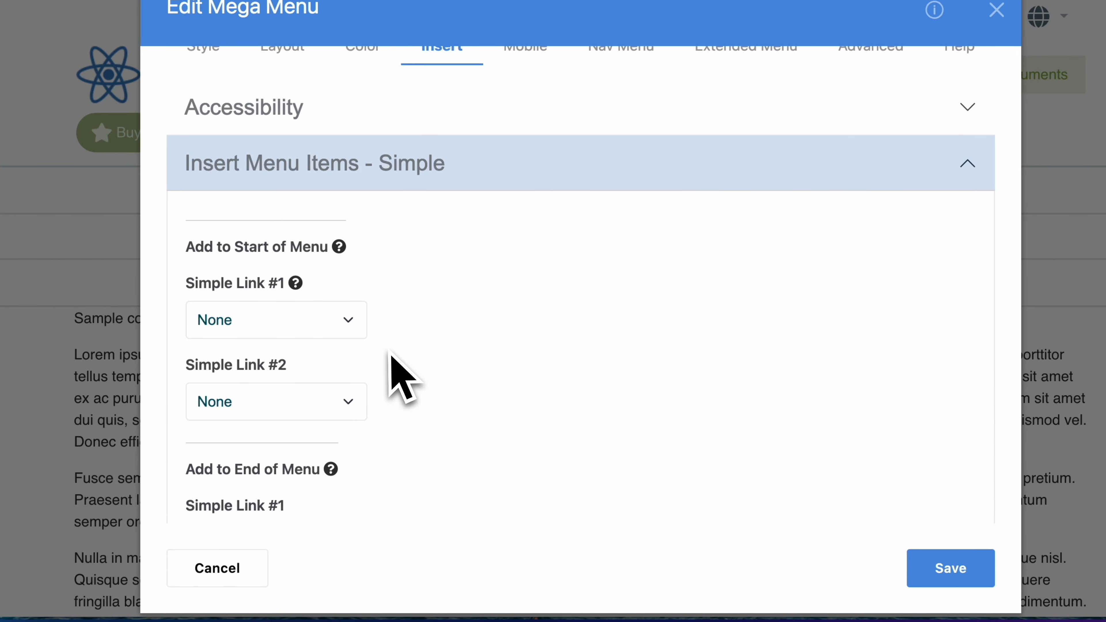
Step: Look through the remaining Insert options and examine the Call To Action Buttons (CTA) settings for CTA #1
scroll(390, 355, down, 10)
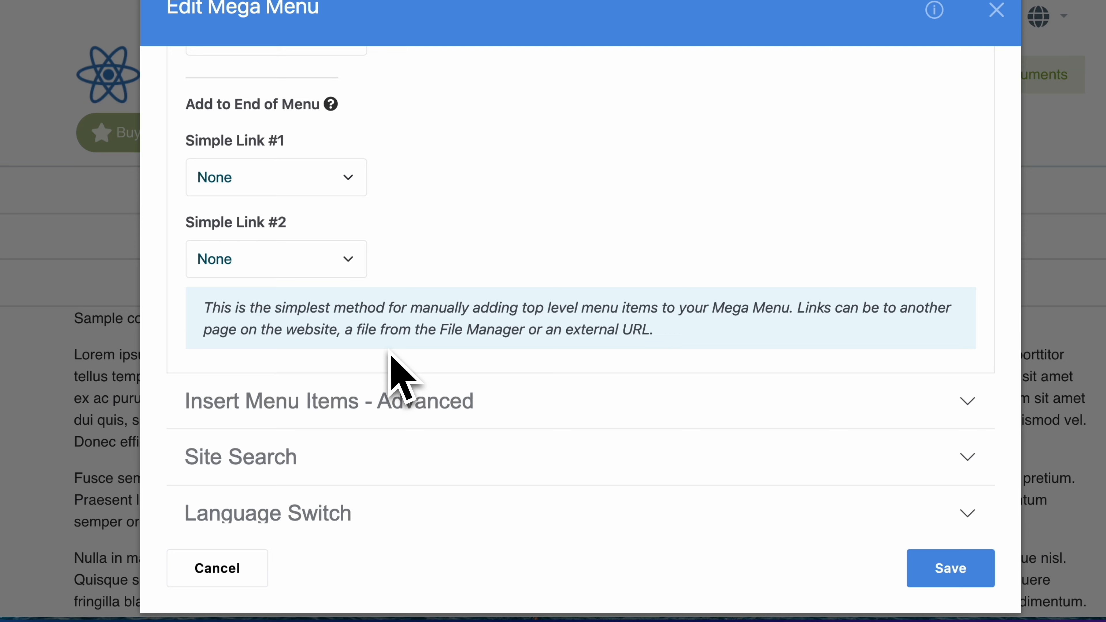
scroll(390, 355, down, 3)
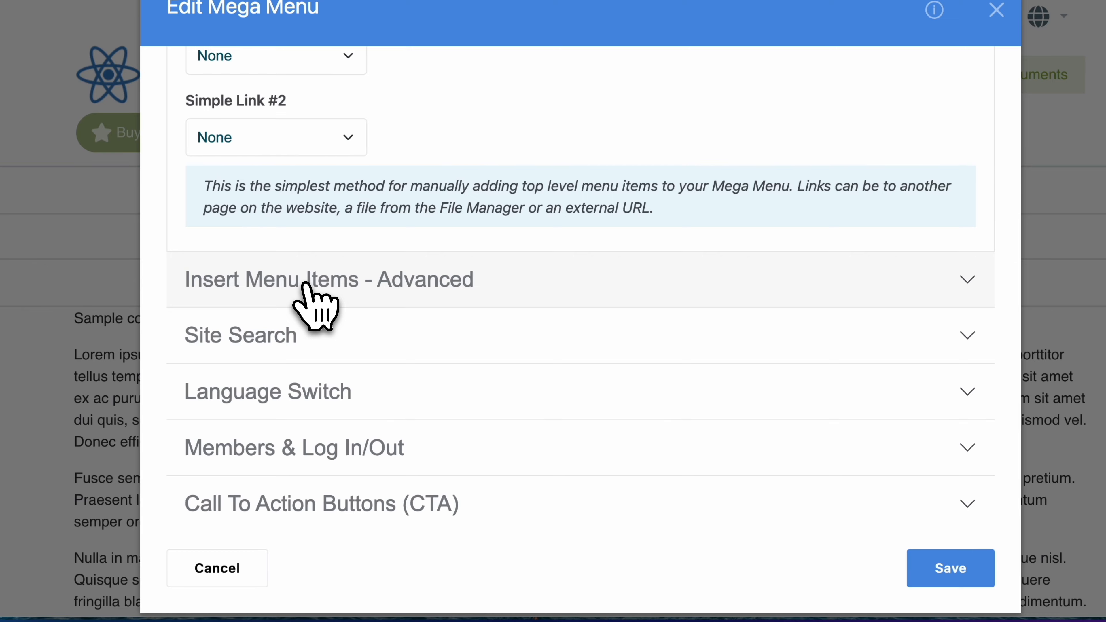
scroll(307, 284, down, 1)
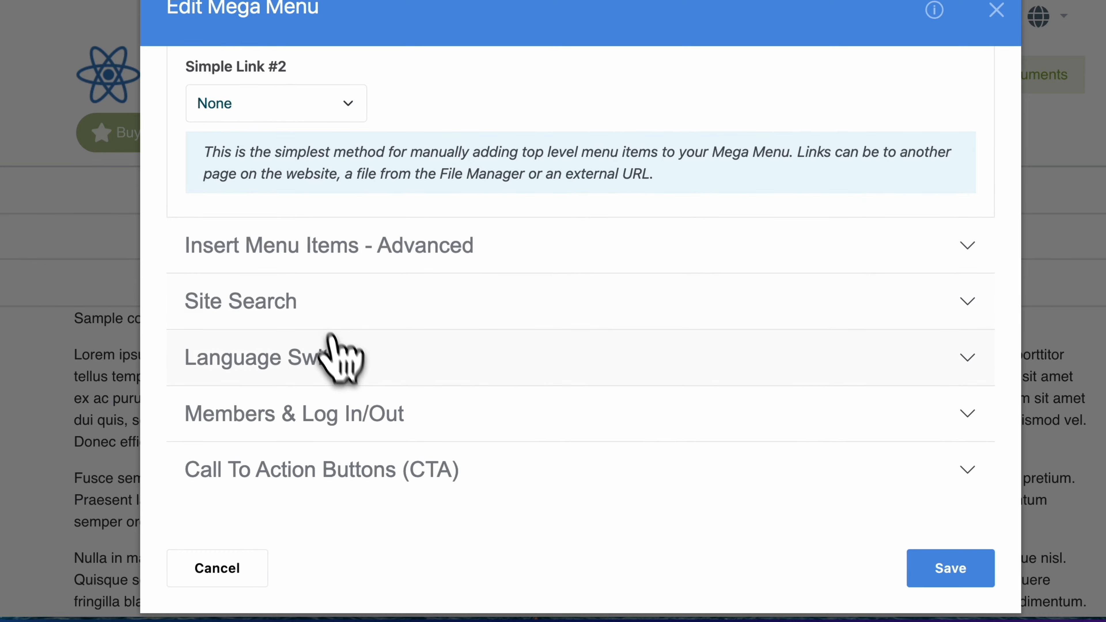
click(323, 470)
scroll(393, 361, up, 3)
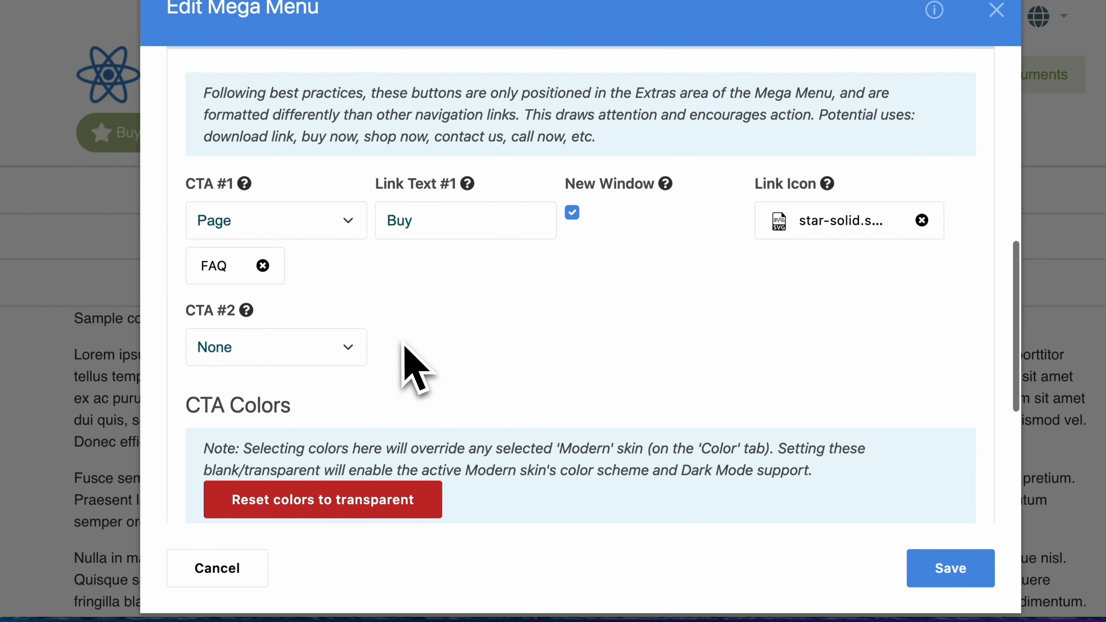
scroll(403, 353, up, 3)
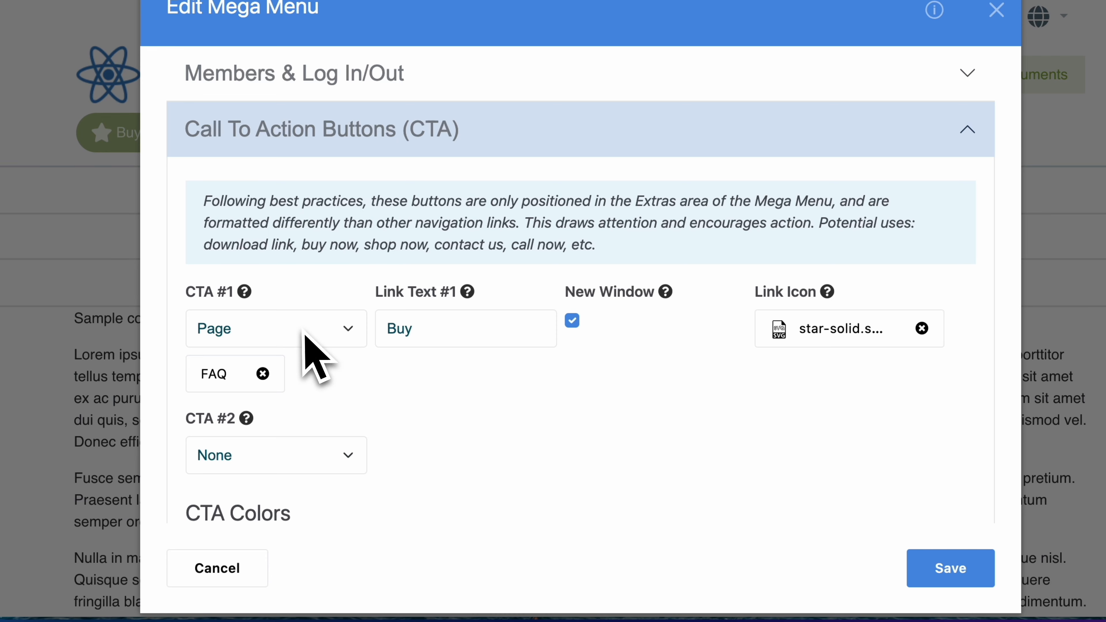
click(429, 330)
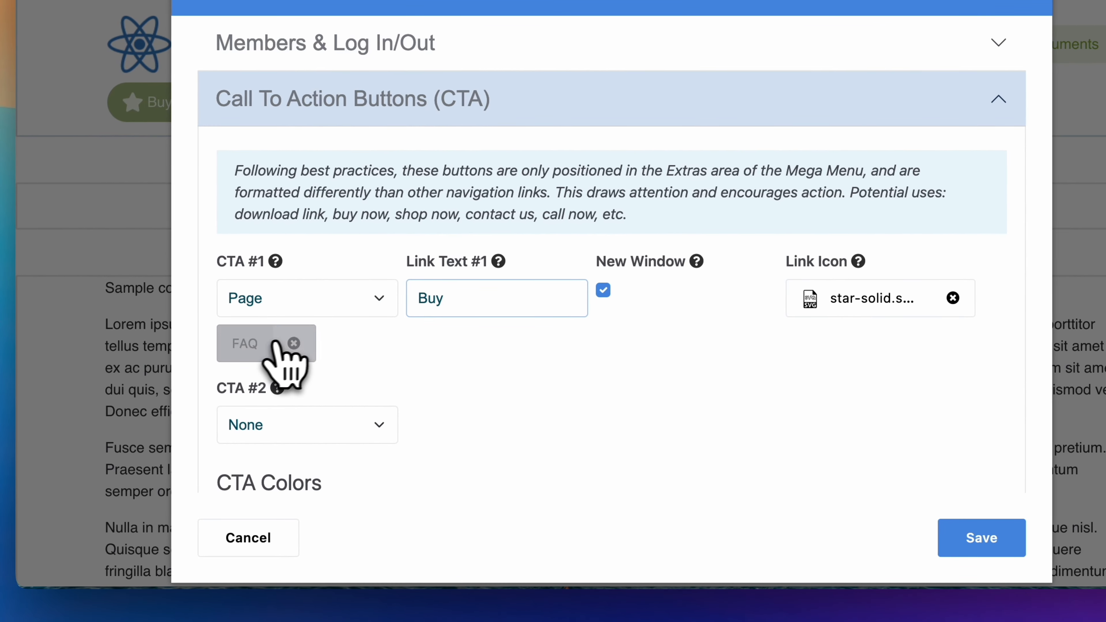
Step: Replace the page linked from the CTA #1 button with Documents
click(294, 343)
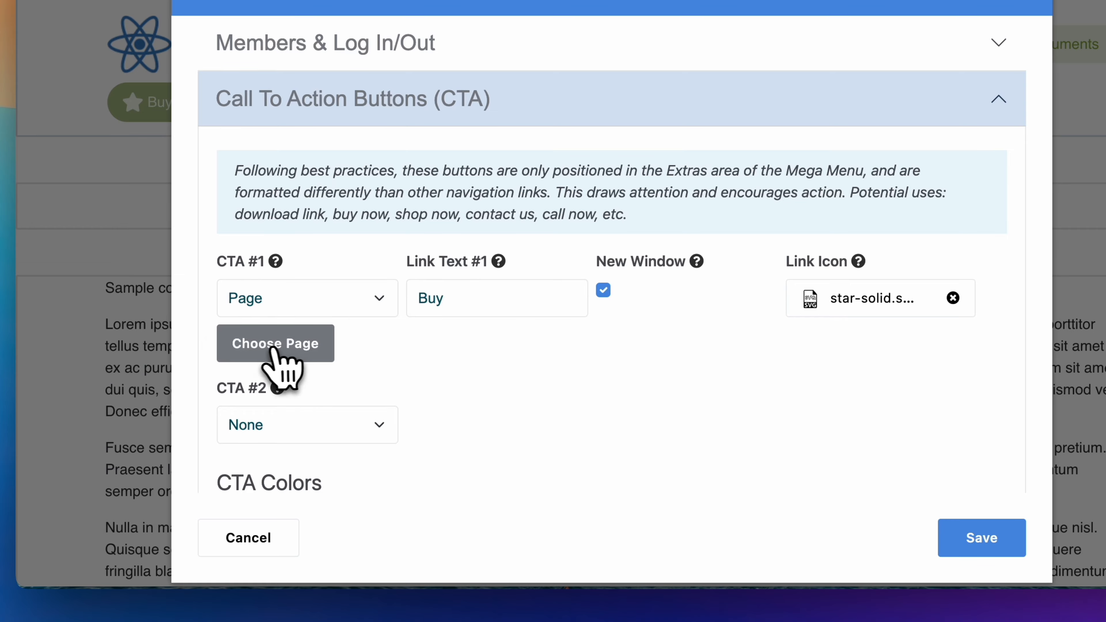
click(273, 348)
scroll(482, 344, down, 3)
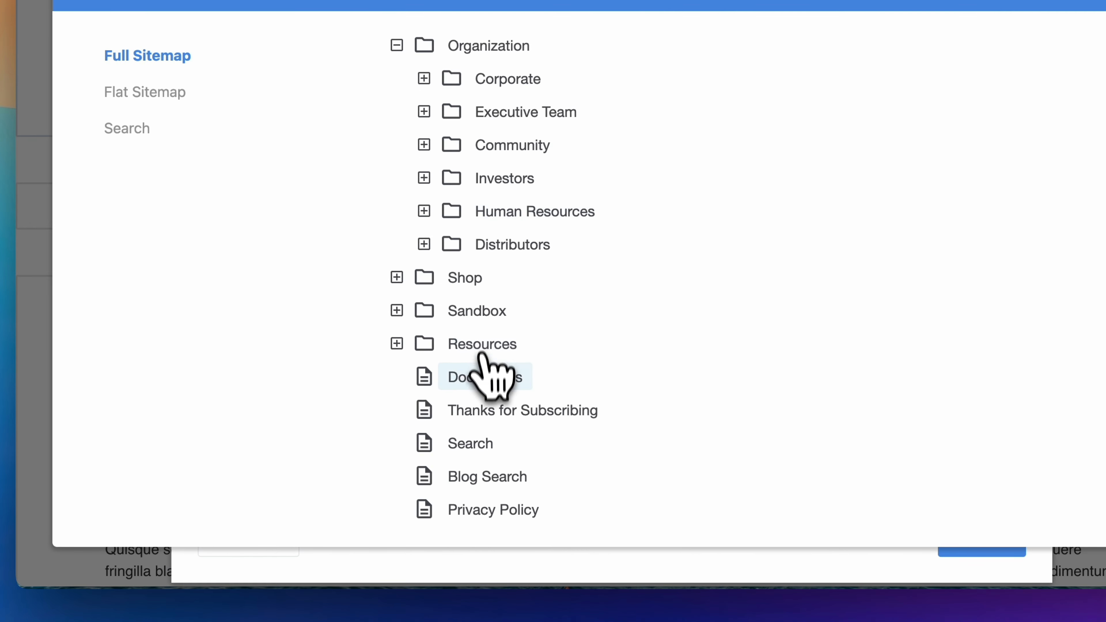
click(486, 374)
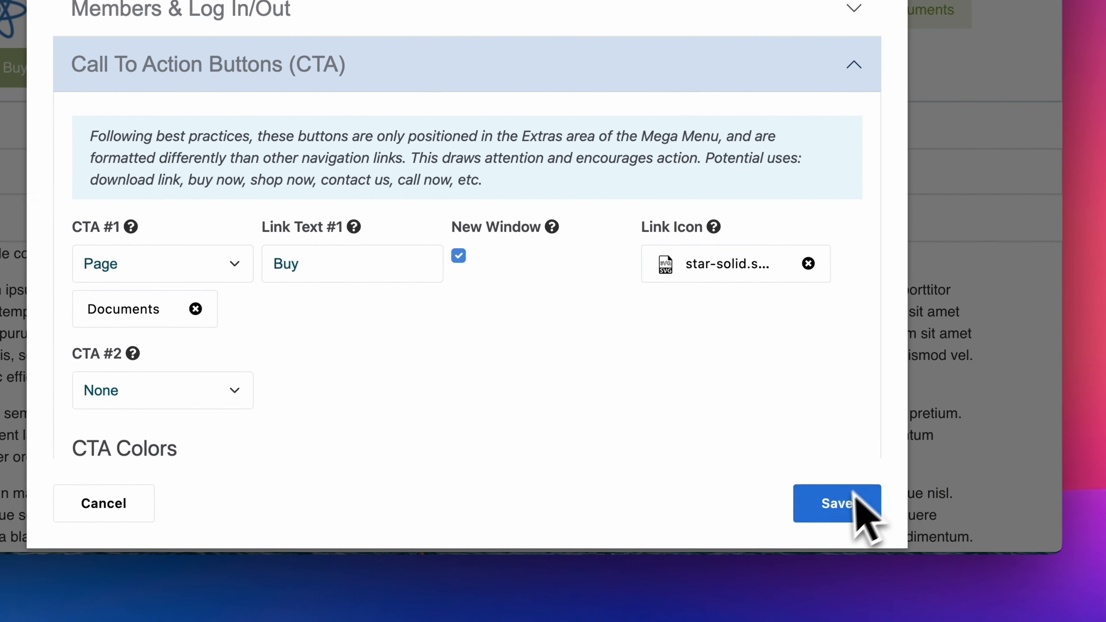
scroll(421, 408, down, 2)
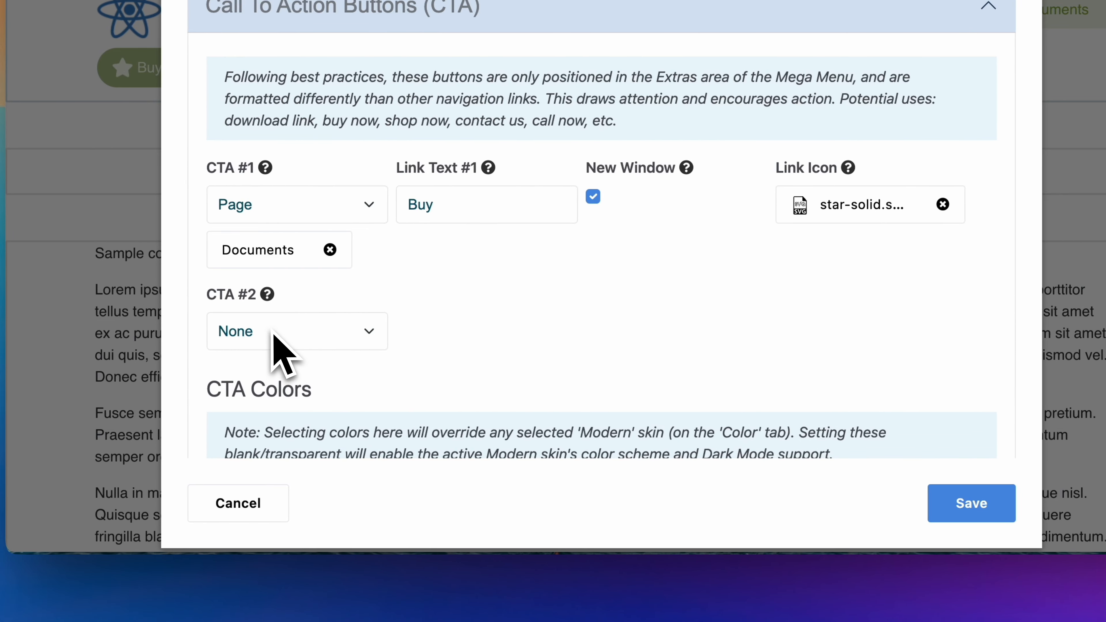
click(274, 338)
click(277, 402)
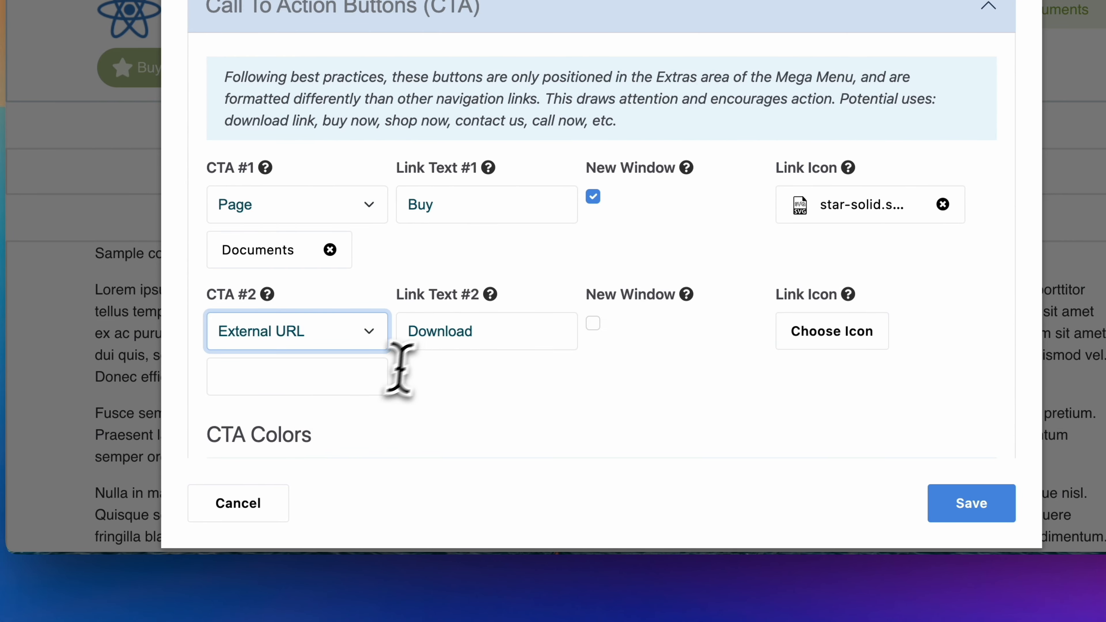
double_click(447, 332)
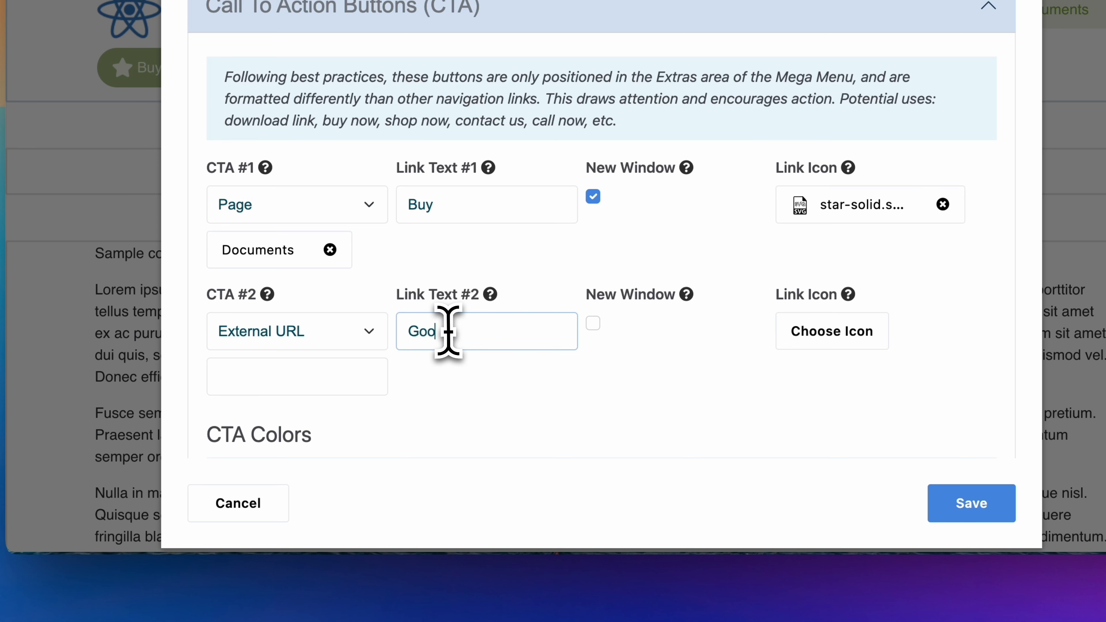
text(Google)
click(297, 383)
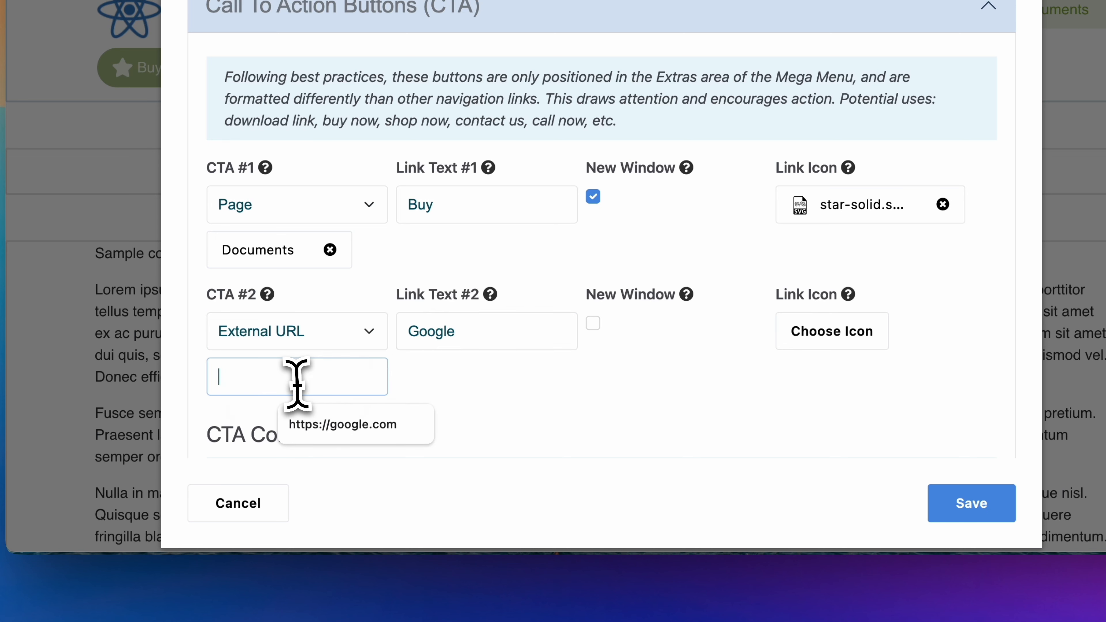
click(344, 424)
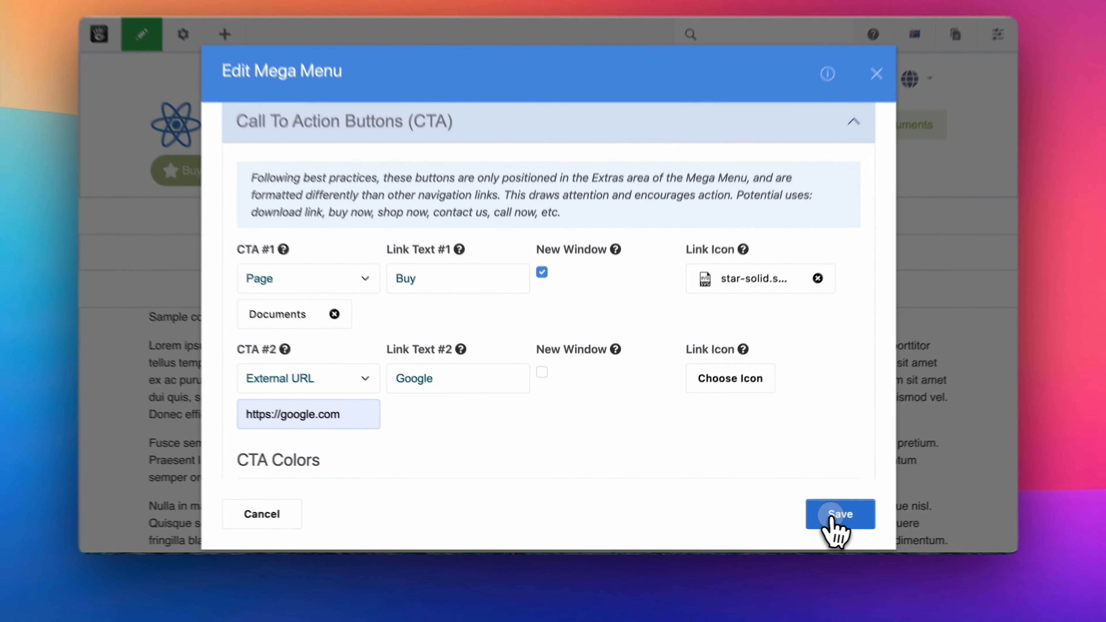
click(831, 514)
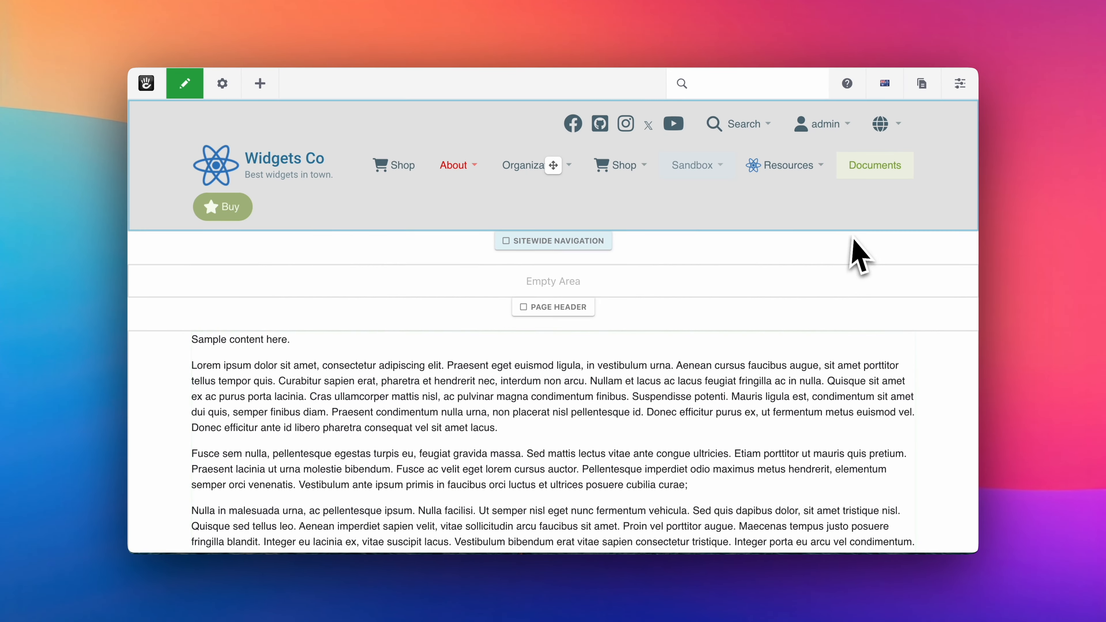